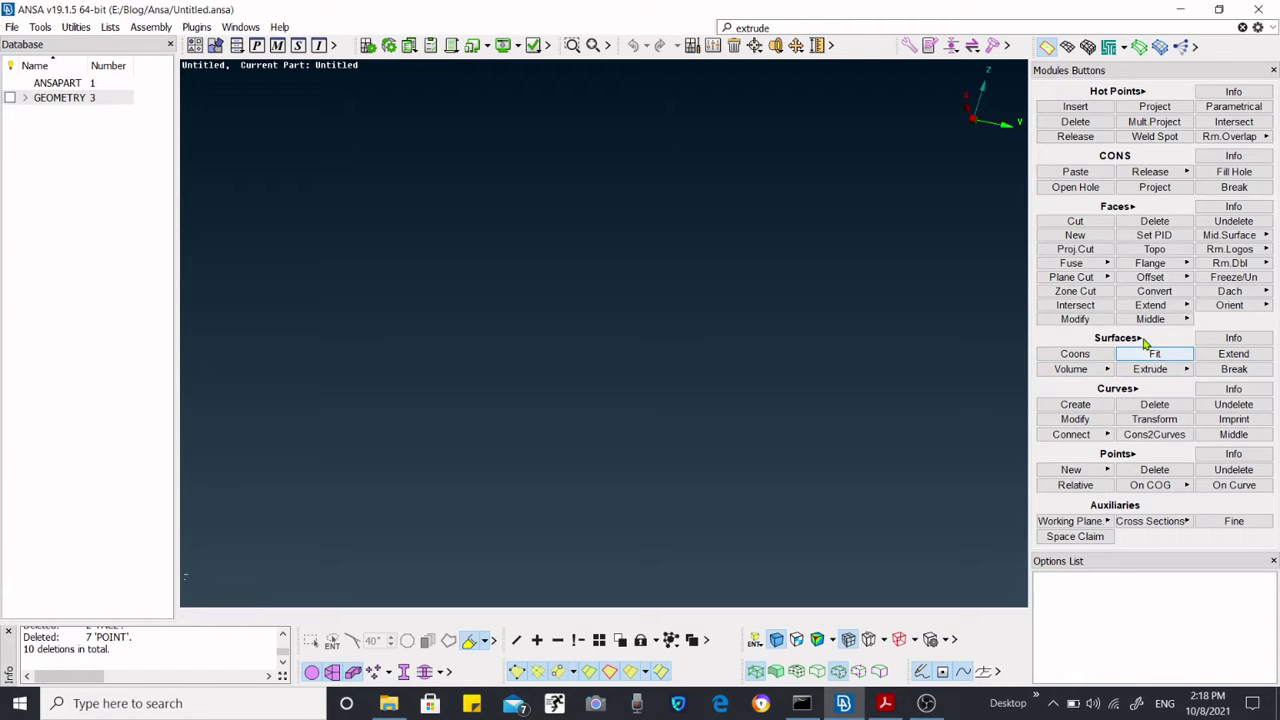
# Examine the additional Surfaces functions and the Revolute and Sweep variants of the Extrude surface function.
pyautogui.click(1140, 338)
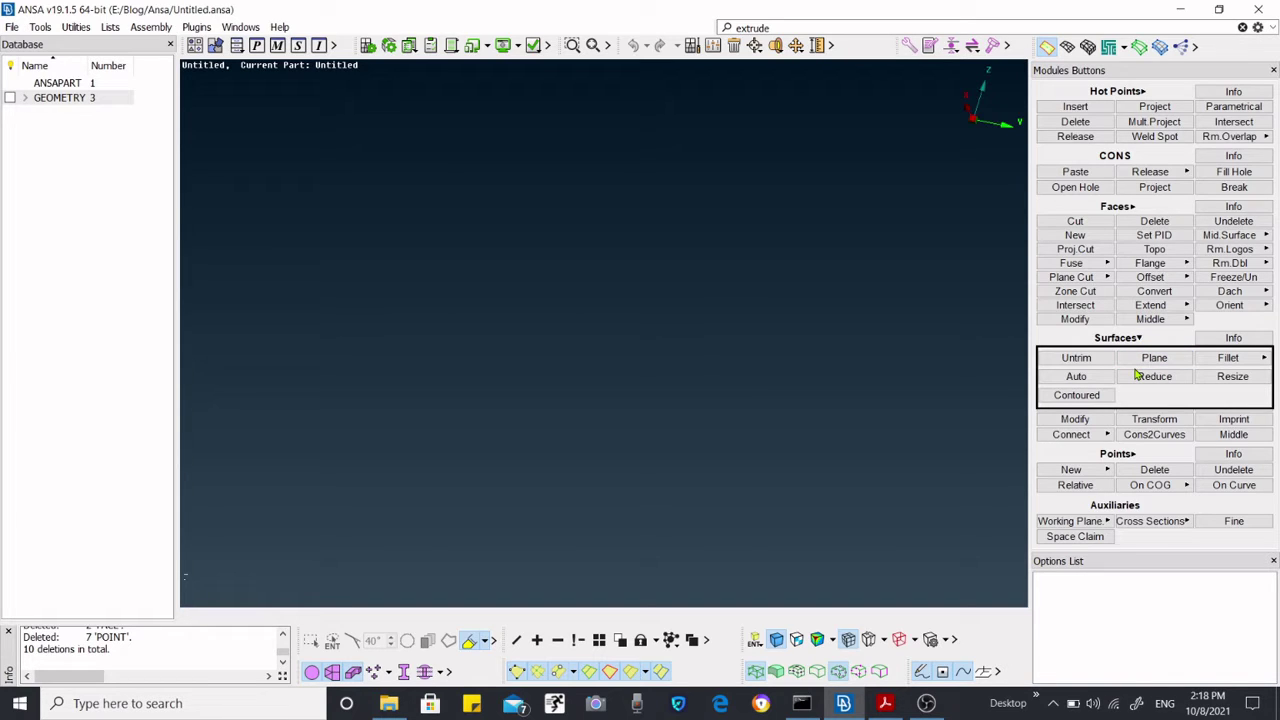
pyautogui.click(1140, 340)
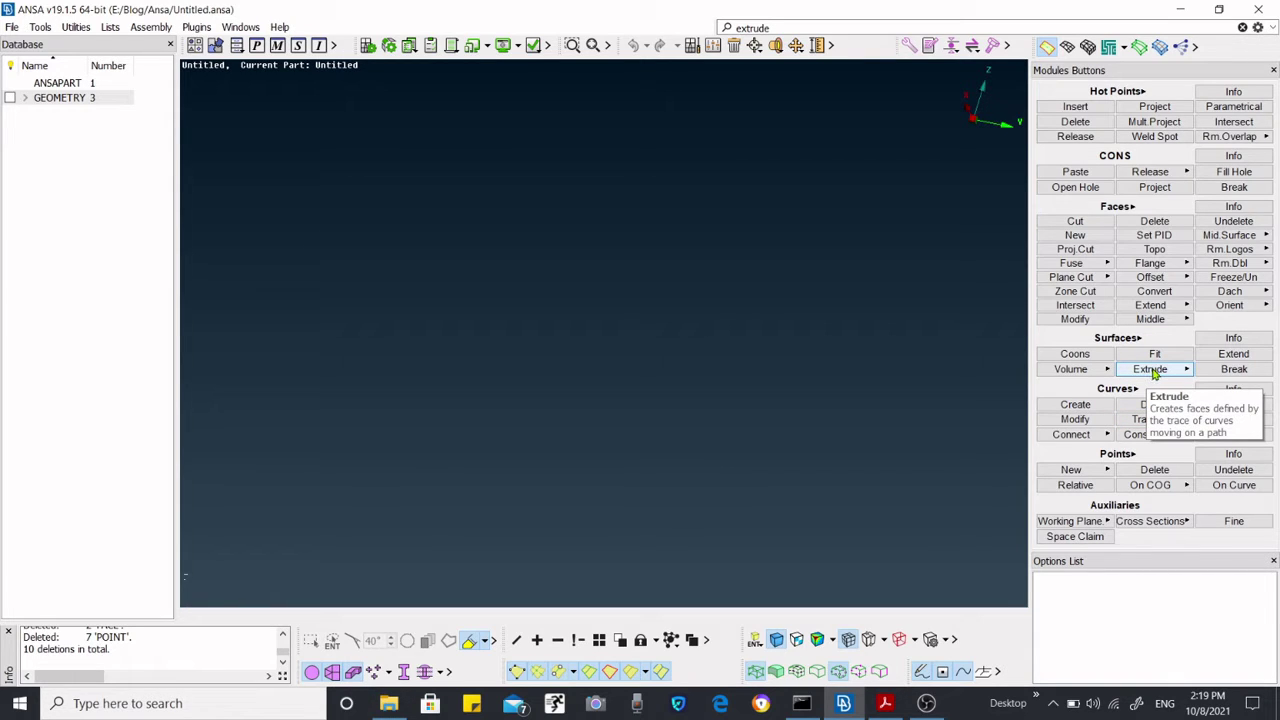
pyautogui.click(1160, 372)
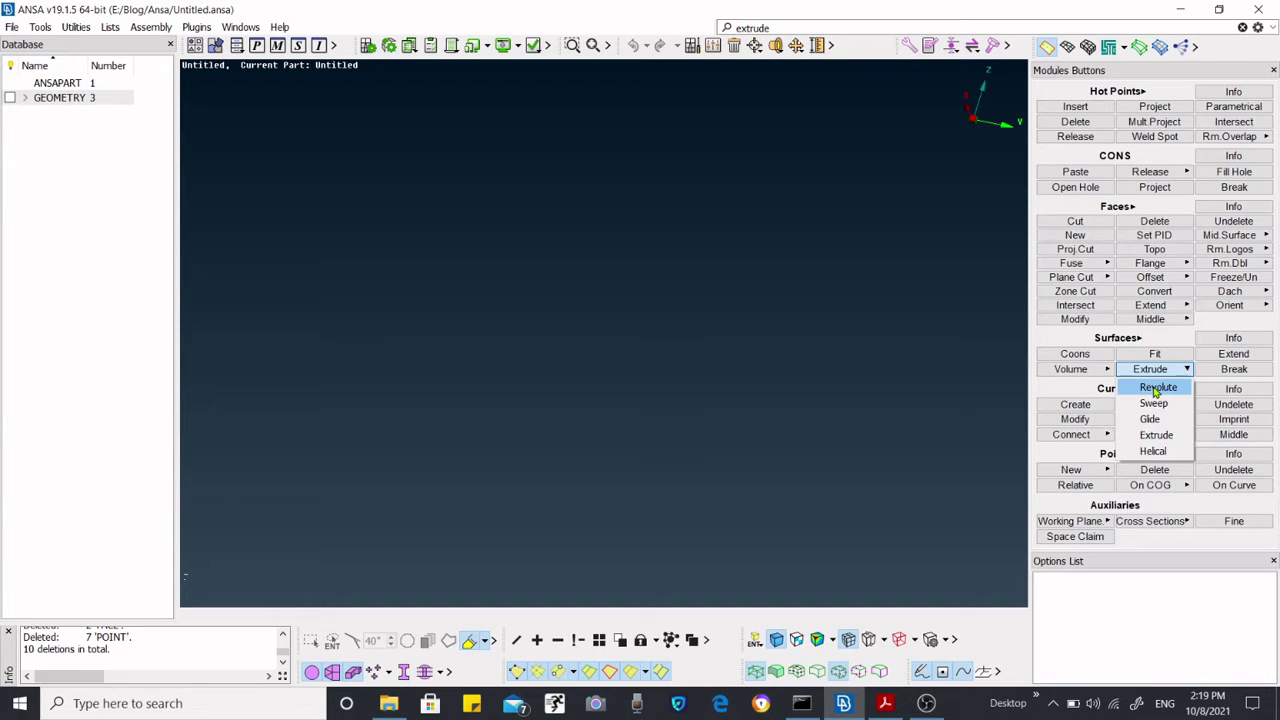
pyautogui.click(1157, 387)
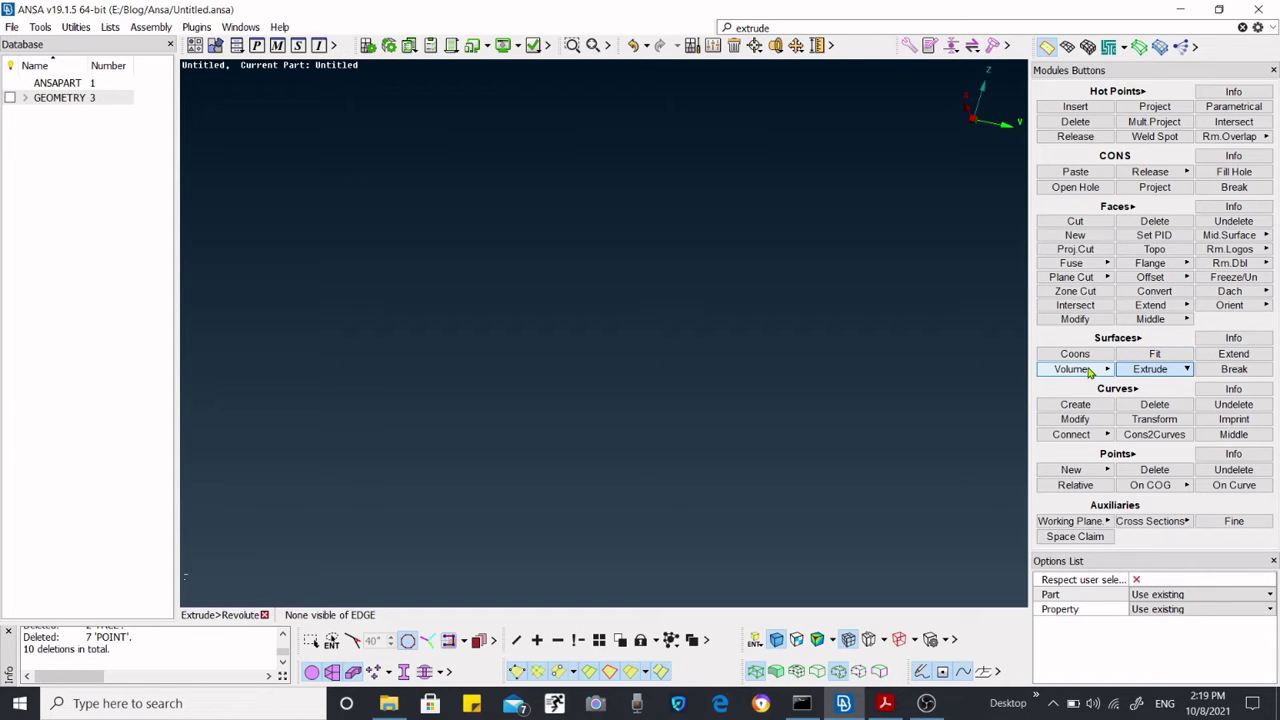
pyautogui.click(1141, 340)
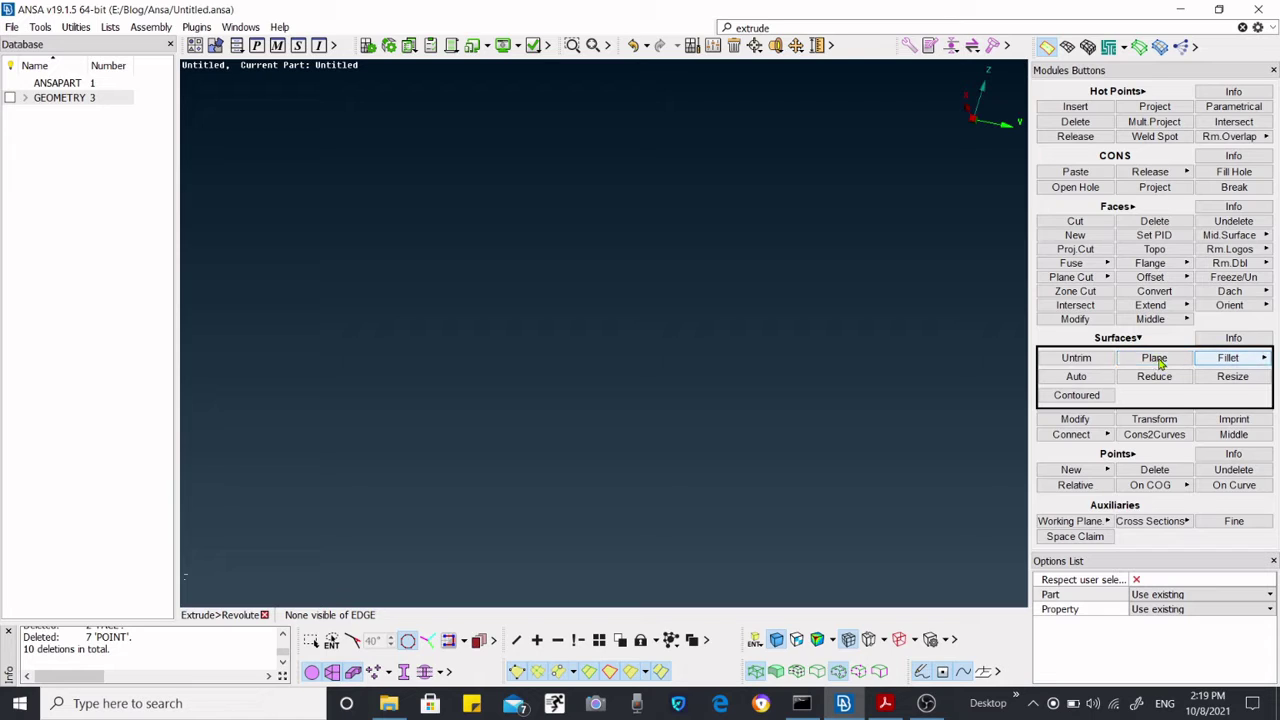
pyautogui.click(1141, 340)
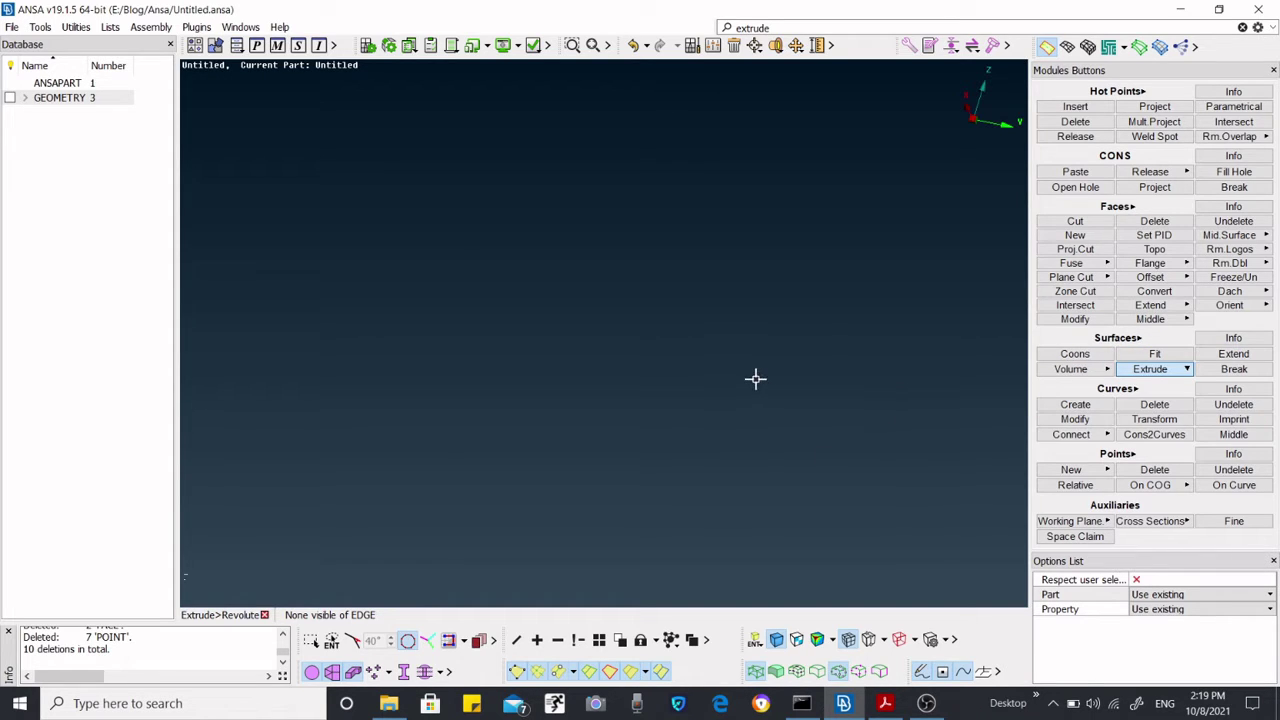
pyautogui.click(1172, 373)
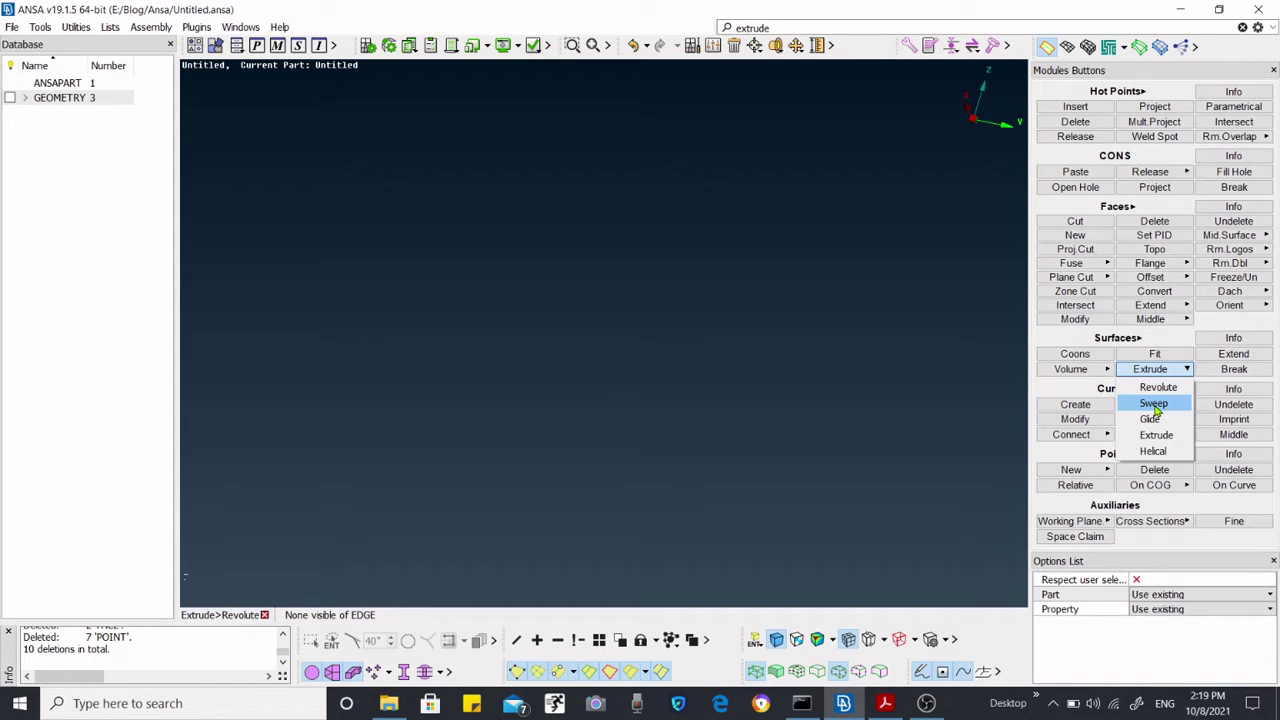
pyautogui.click(1153, 403)
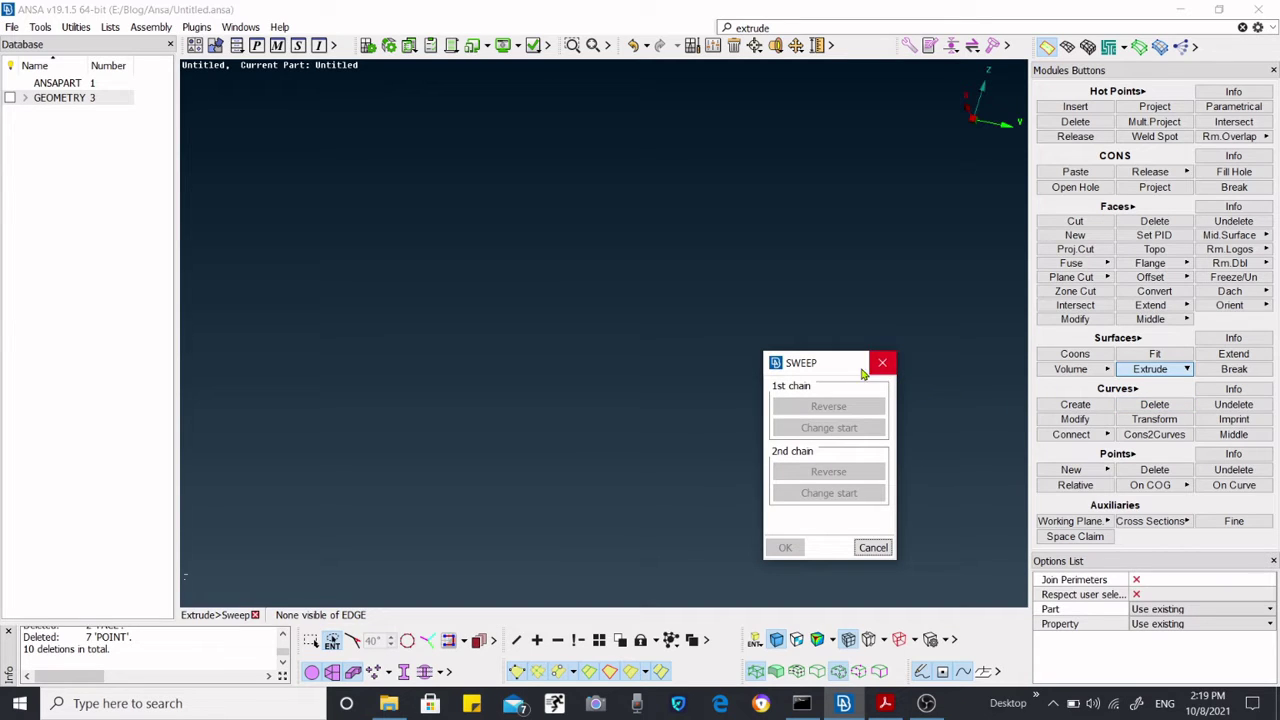
pyautogui.moveTo(818, 364); pyautogui.dragTo(829, 292)
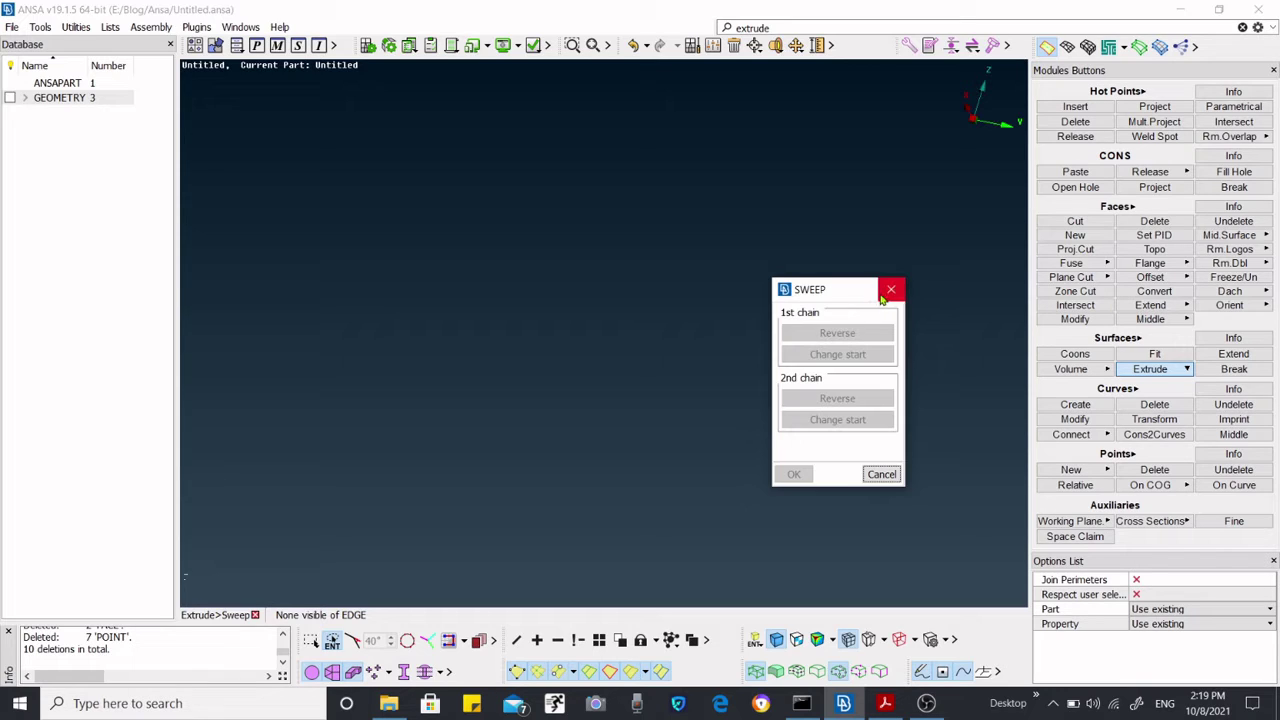
pyautogui.click(890, 291)
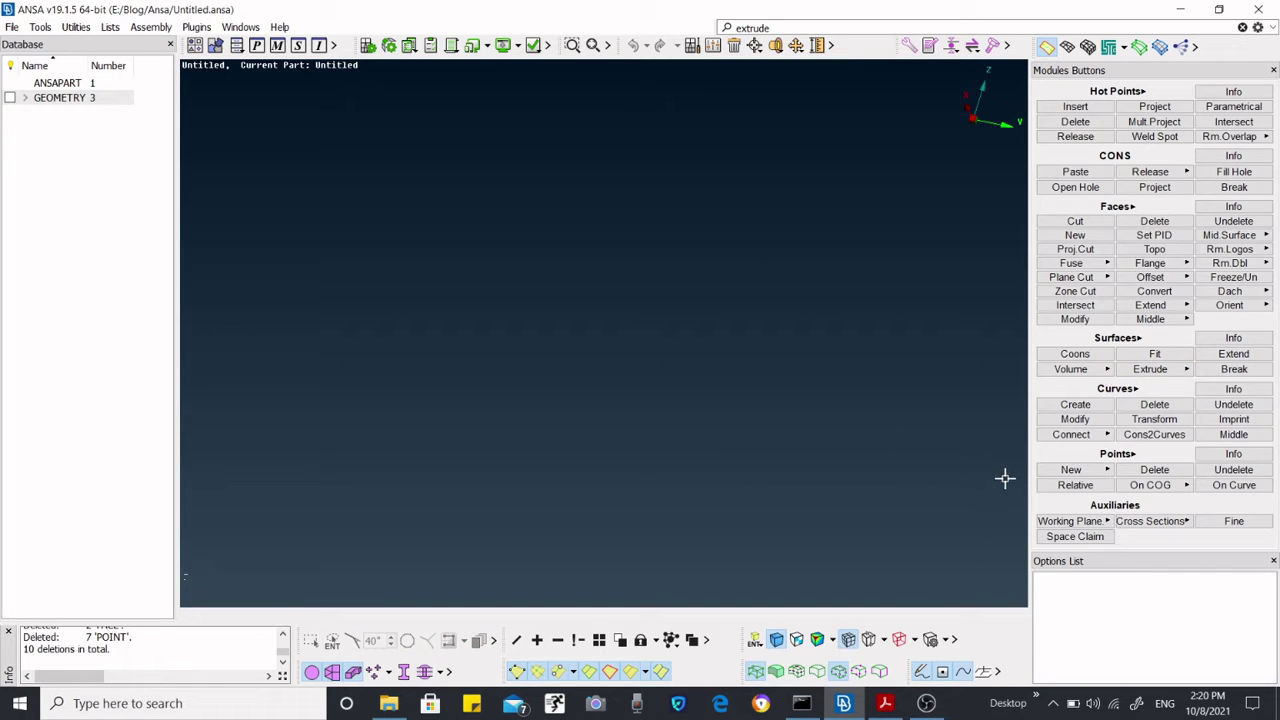
# Create new points by numerical input, importing their coordinates from sweep_and_glide_coord.csv.
pyautogui.click(1104, 474)
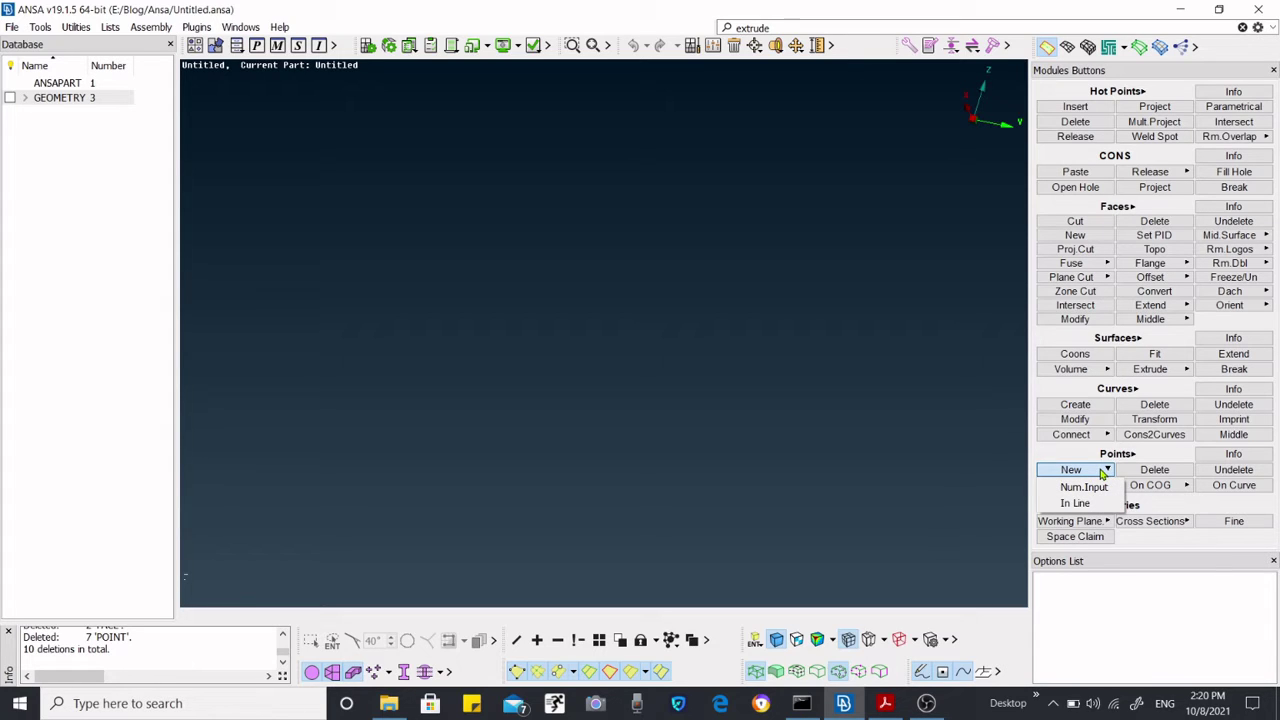
pyautogui.click(1084, 487)
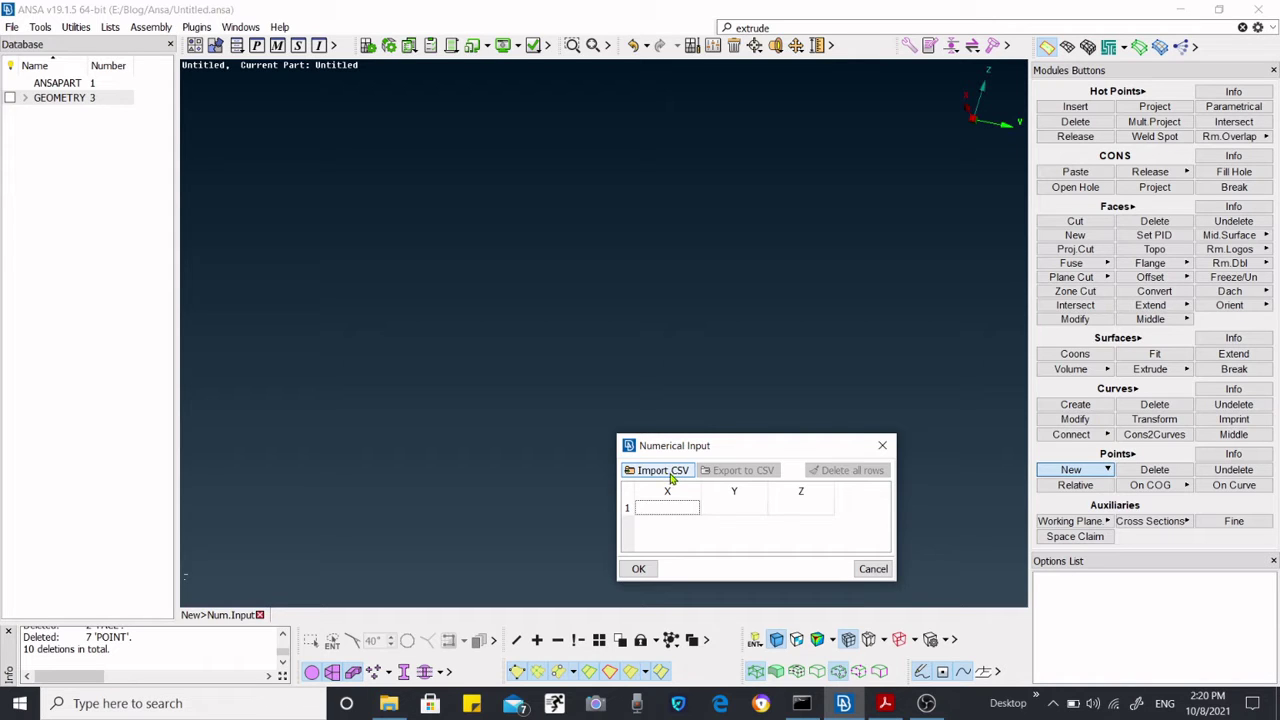
pyautogui.click(666, 476)
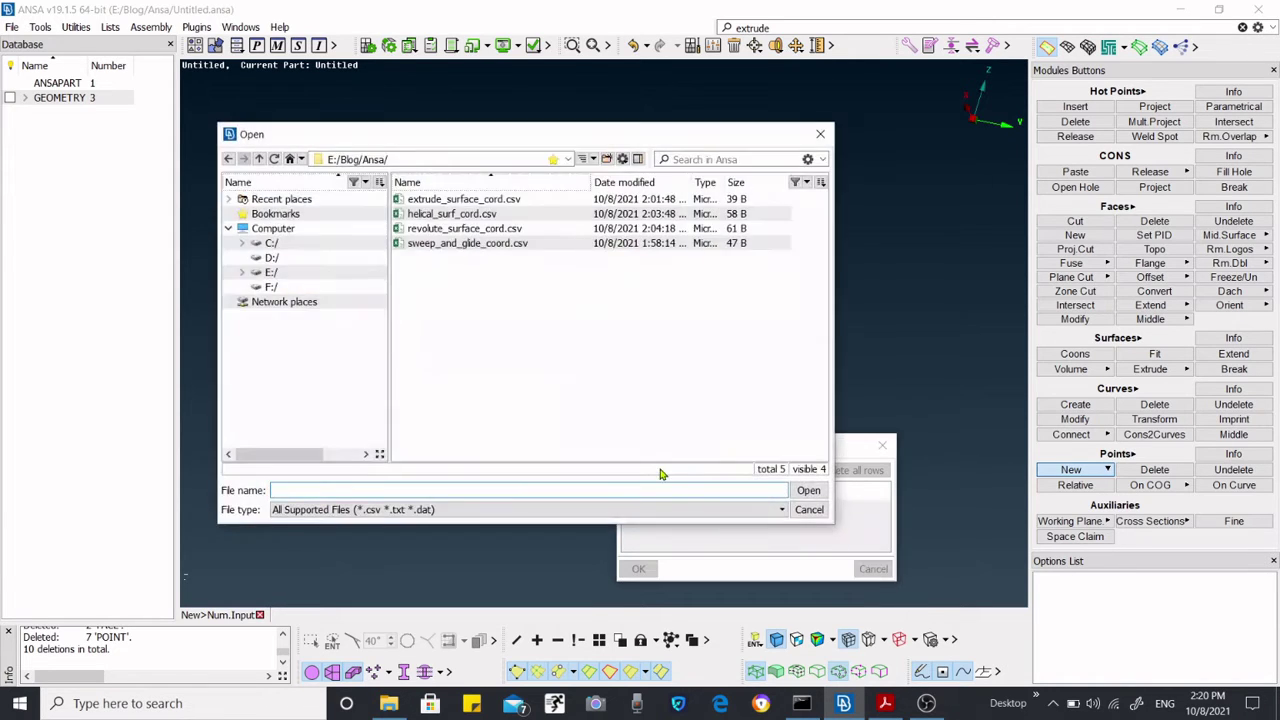
pyautogui.click(466, 246)
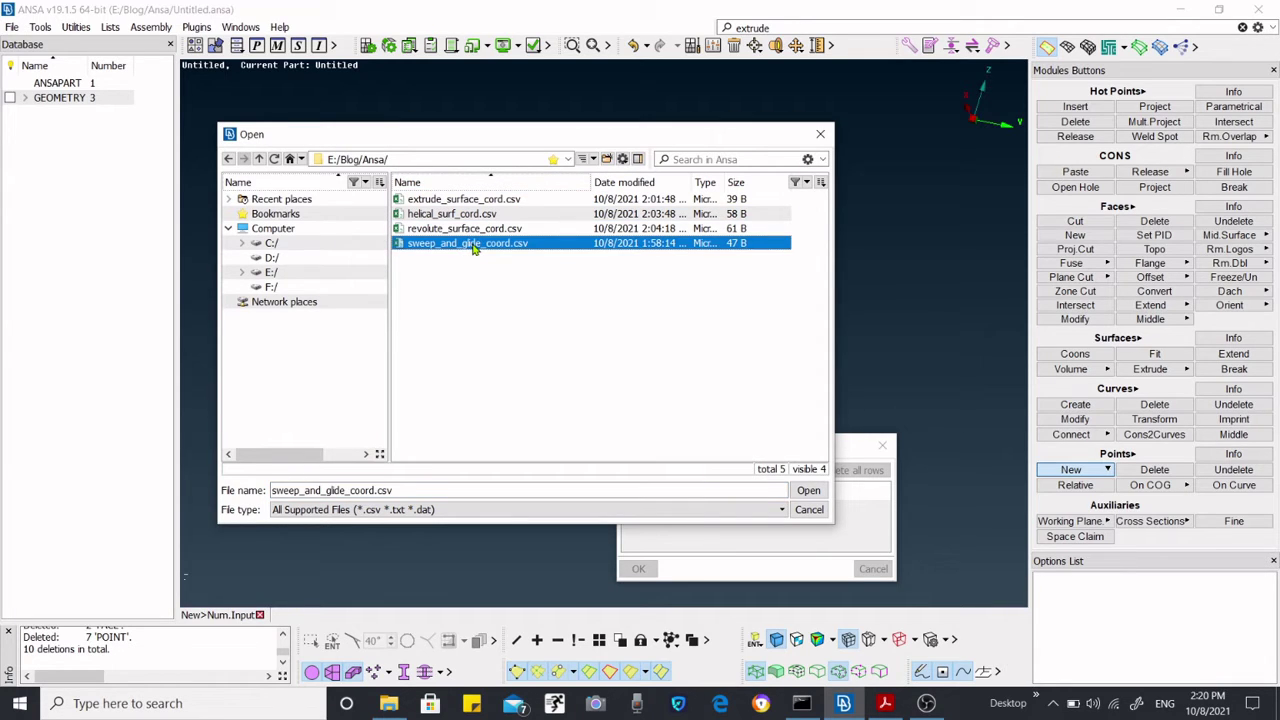
pyautogui.doubleClick(473, 245)
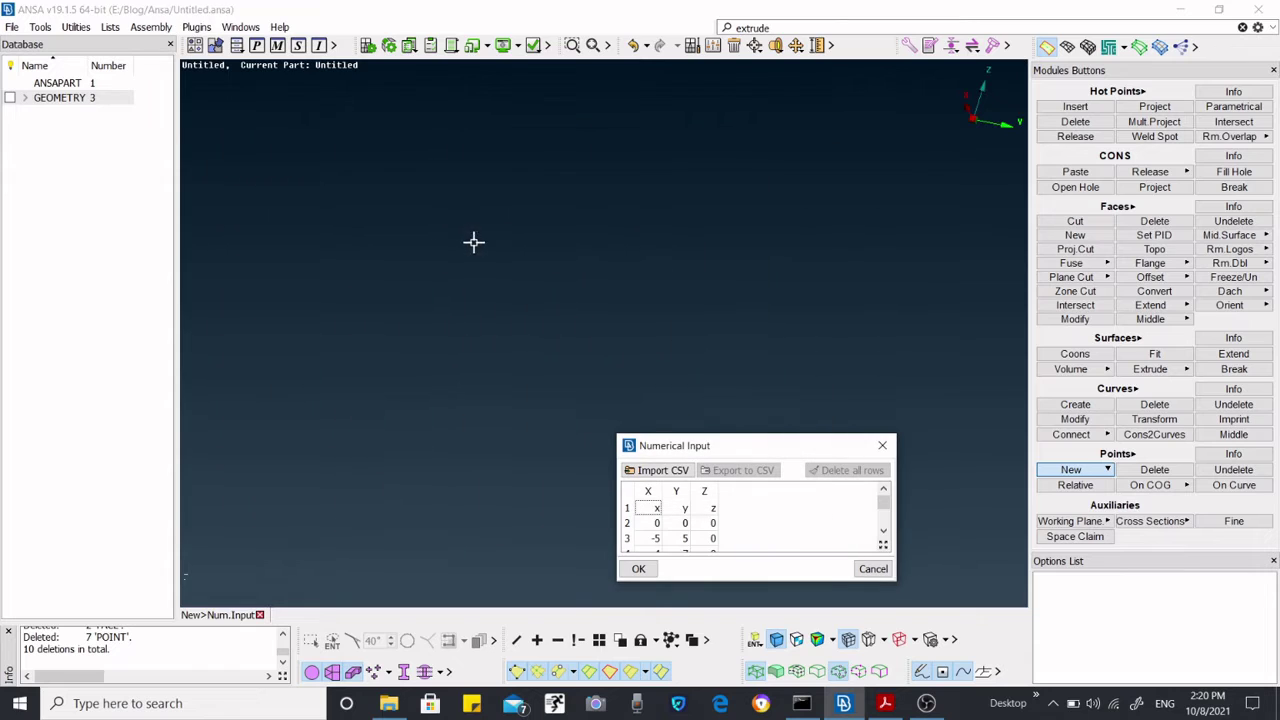
pyautogui.scroll(-1, 725, 525)
pyautogui.scroll(1, 728, 528)
pyautogui.scroll(-1, 728, 528)
pyautogui.moveTo(718, 244); pyautogui.dragTo(718, 226)
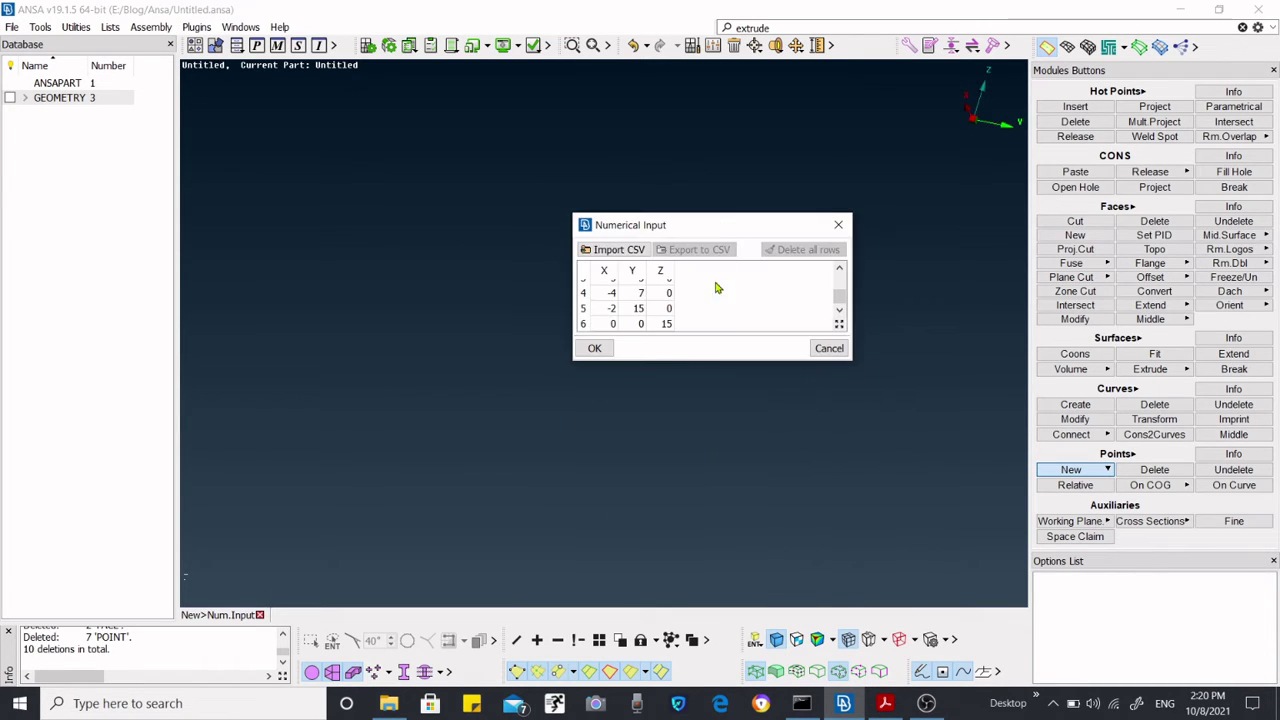
pyautogui.moveTo(715, 362); pyautogui.dragTo(717, 484)
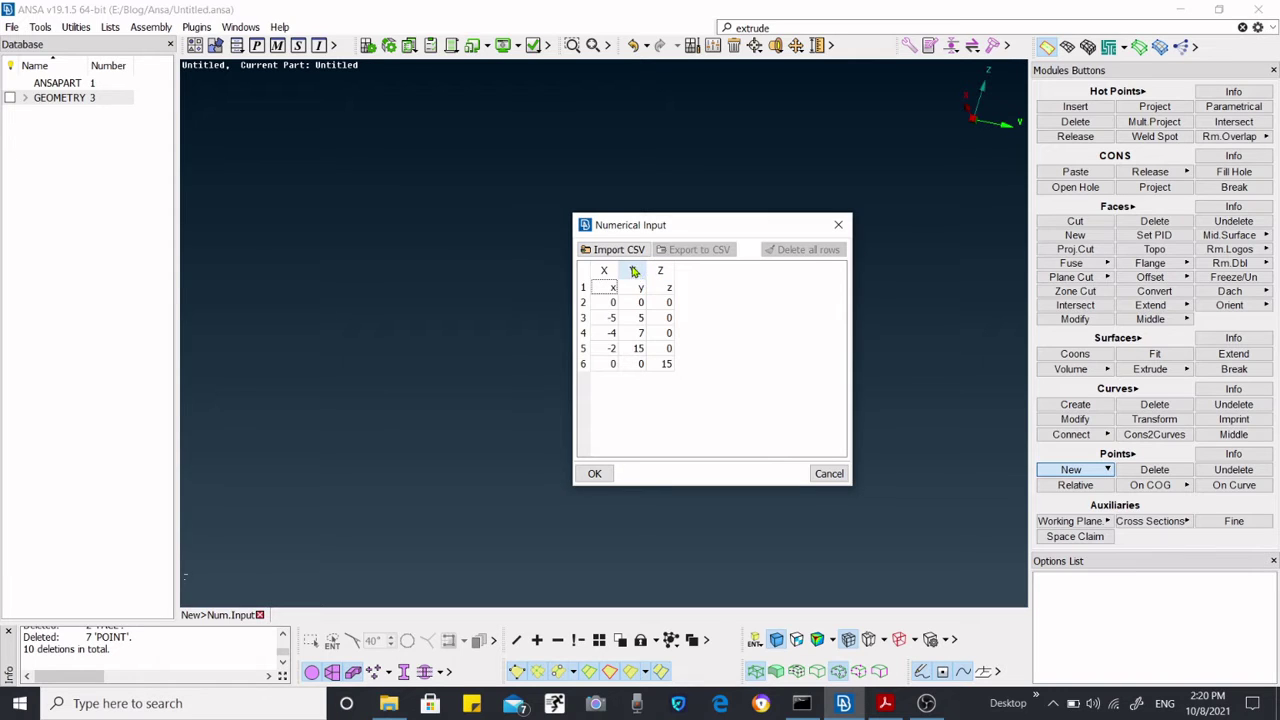
pyautogui.click(595, 474)
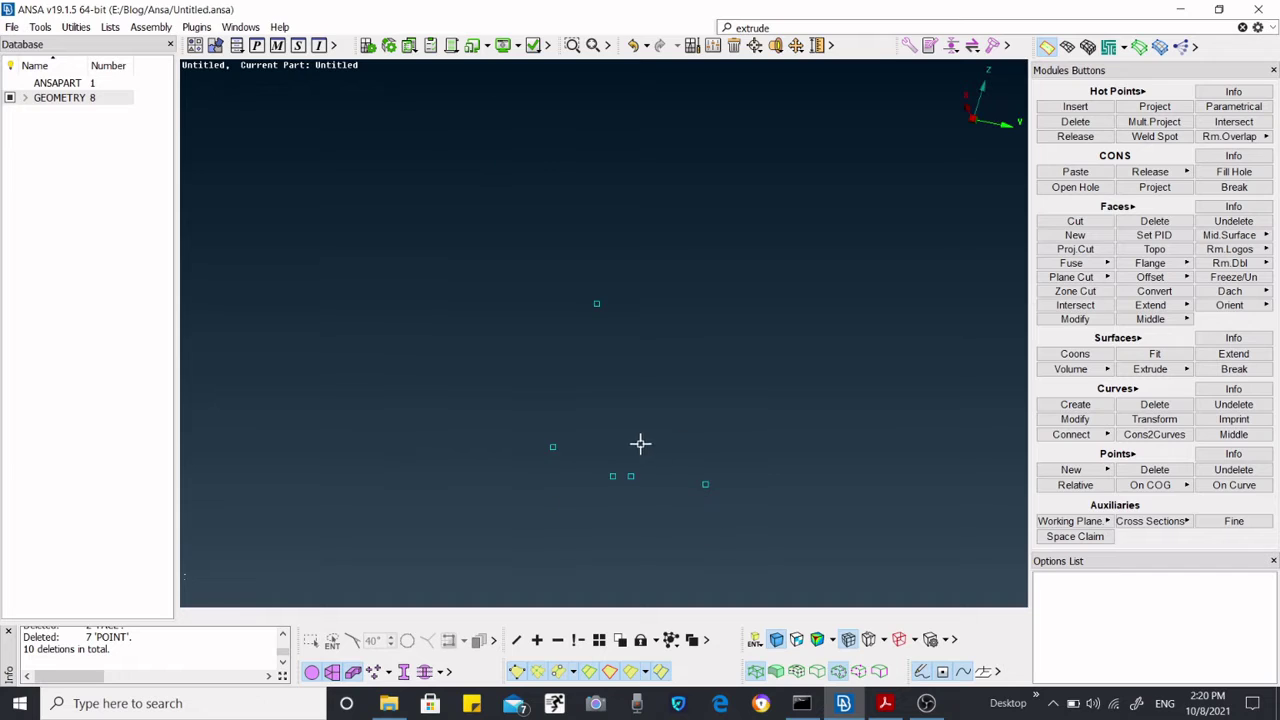
pyautogui.keyDown('ctrl'); pyautogui.moveTo(640, 443); pyautogui.dragTo(580, 374); pyautogui.keyUp('ctrl')
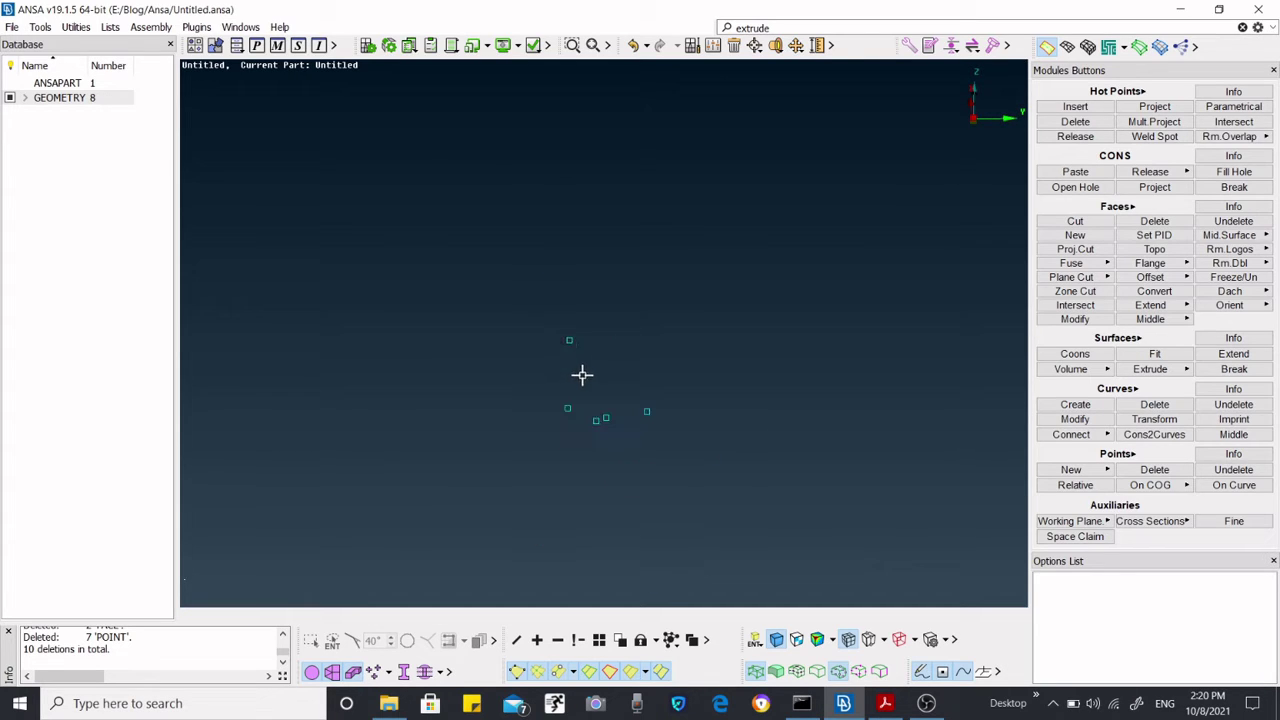
pyautogui.click(1088, 477)
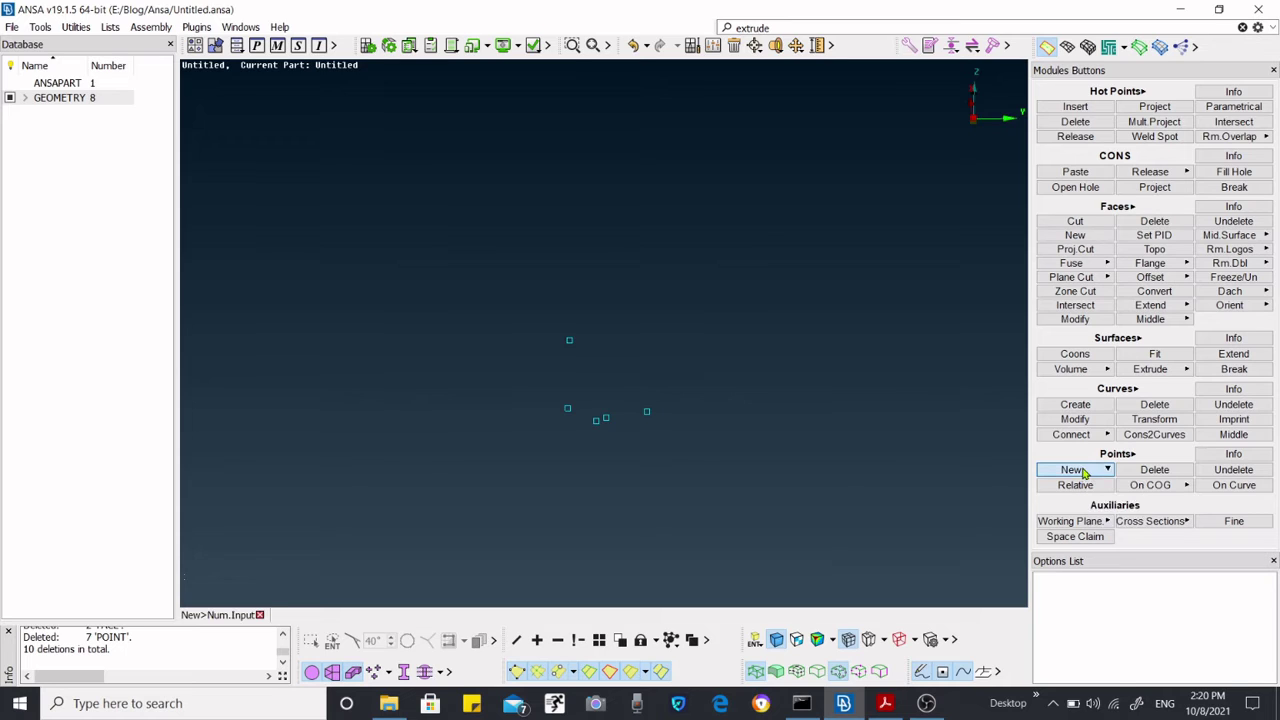
pyautogui.click(624, 288)
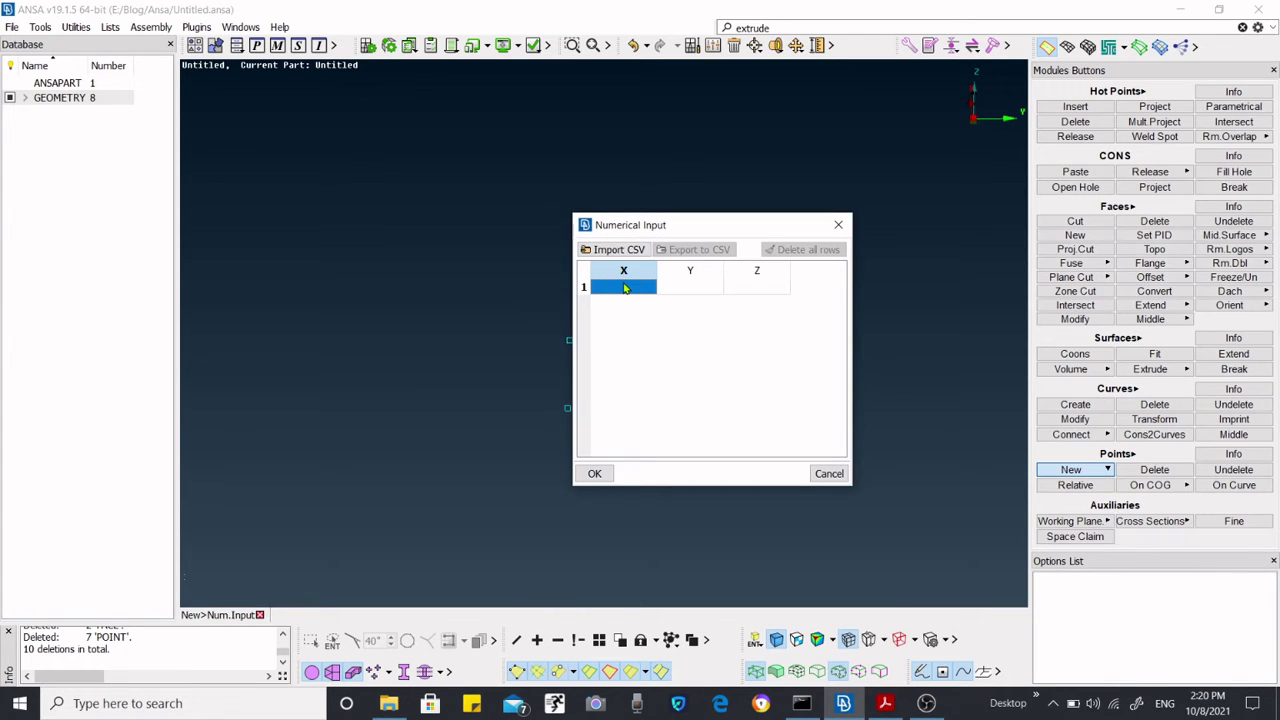
pyautogui.write('0')
pyautogui.click(678, 290)
pyautogui.write('0')
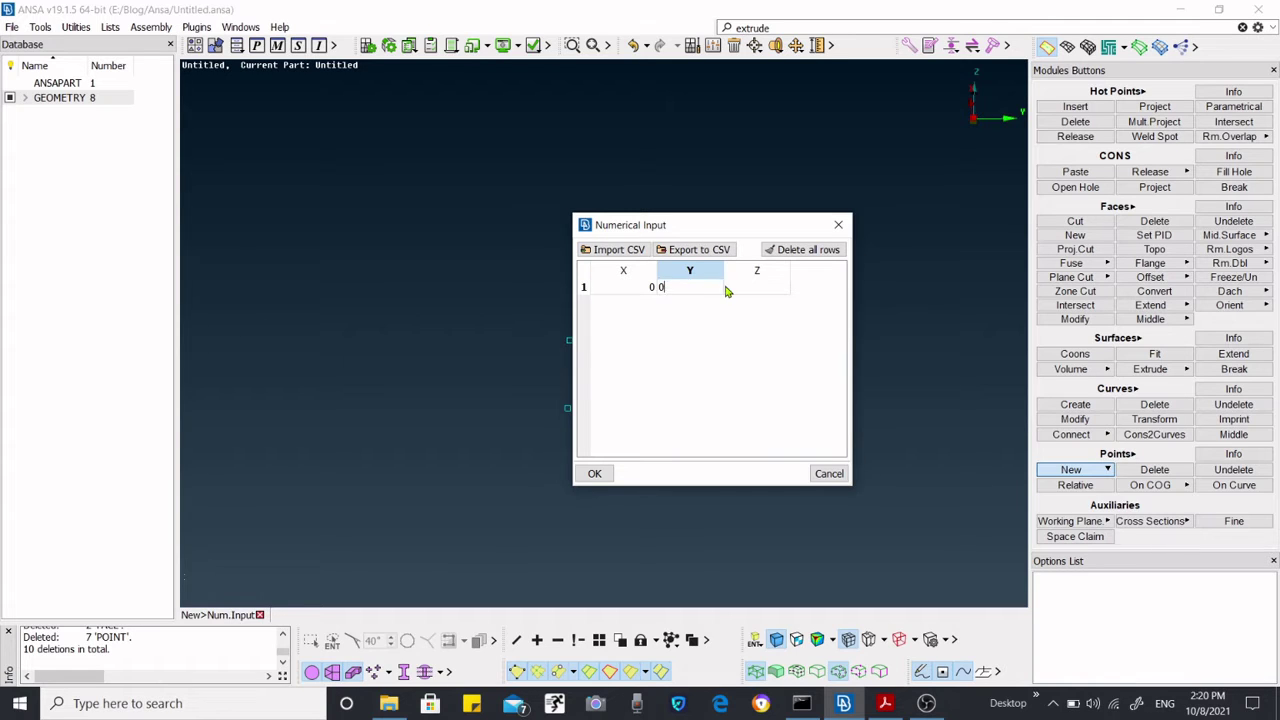
pyautogui.click(726, 290)
pyautogui.write('0')
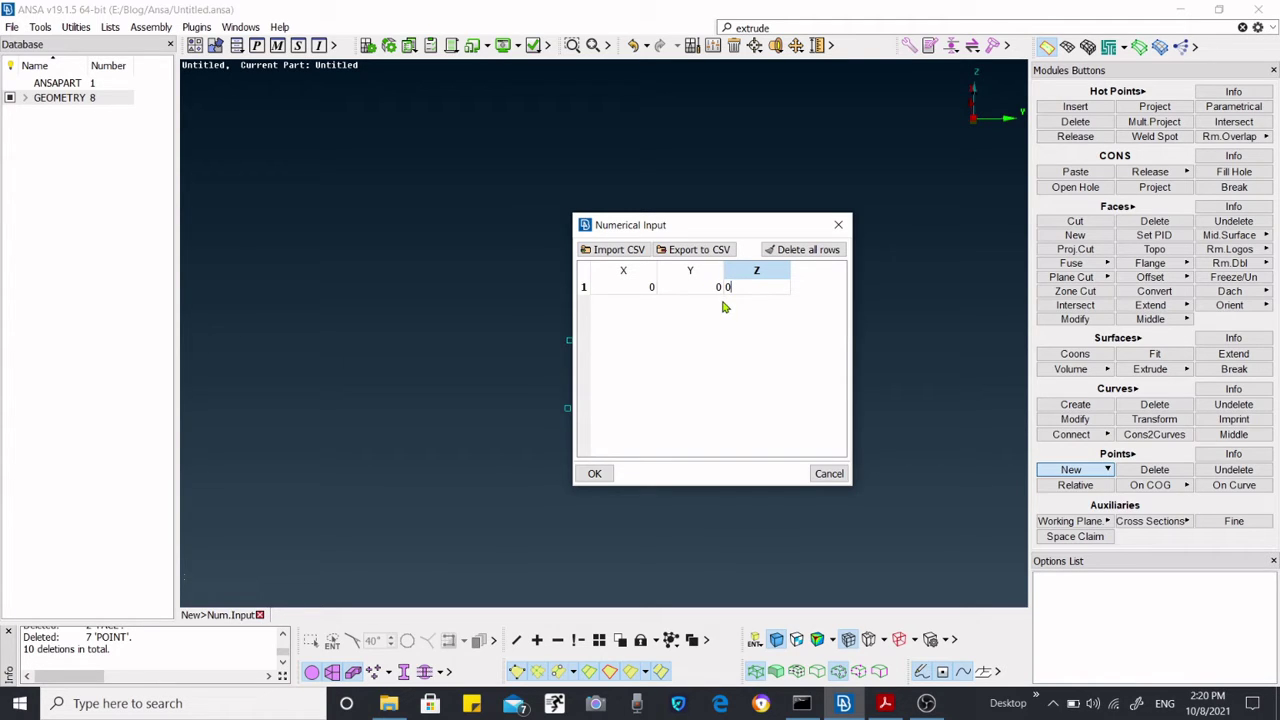
pyautogui.press('Tab')
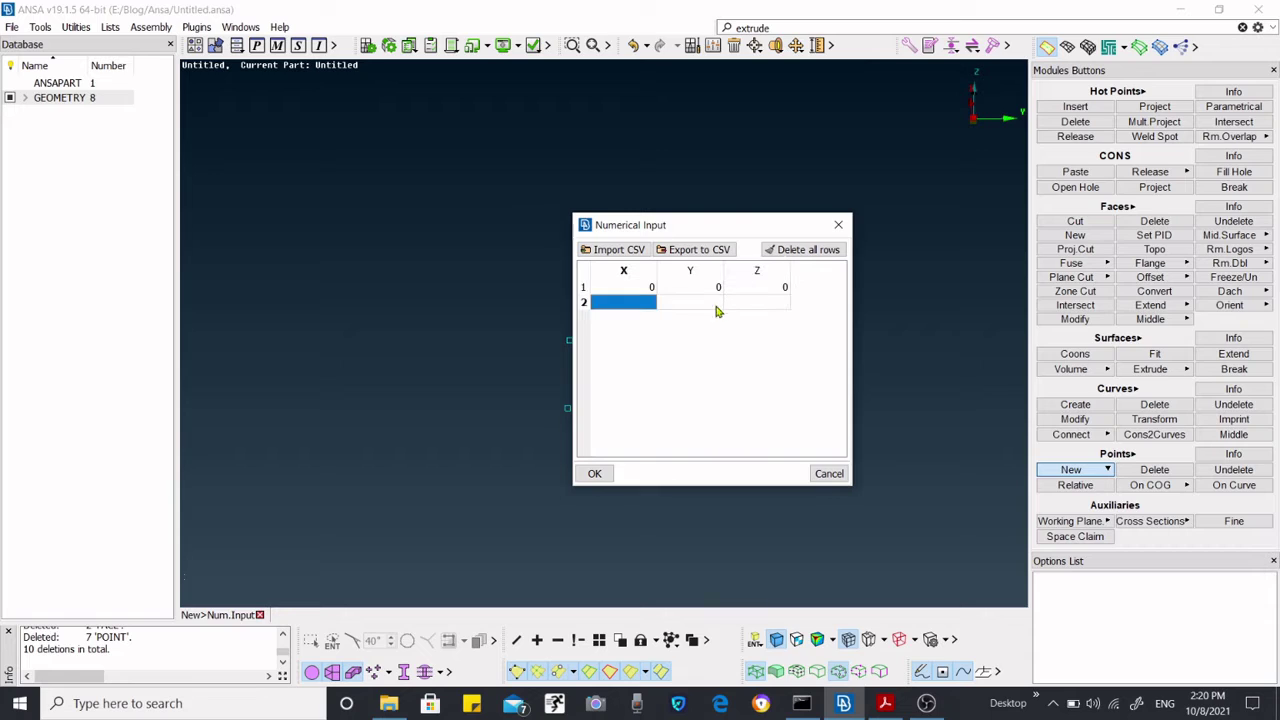
pyautogui.click(702, 304)
pyautogui.click(642, 305)
pyautogui.click(746, 307)
pyautogui.click(640, 306)
pyautogui.click(700, 306)
pyautogui.click(752, 307)
pyautogui.click(638, 306)
pyautogui.click(665, 306)
pyautogui.click(645, 305)
pyautogui.click(713, 306)
pyautogui.click(737, 305)
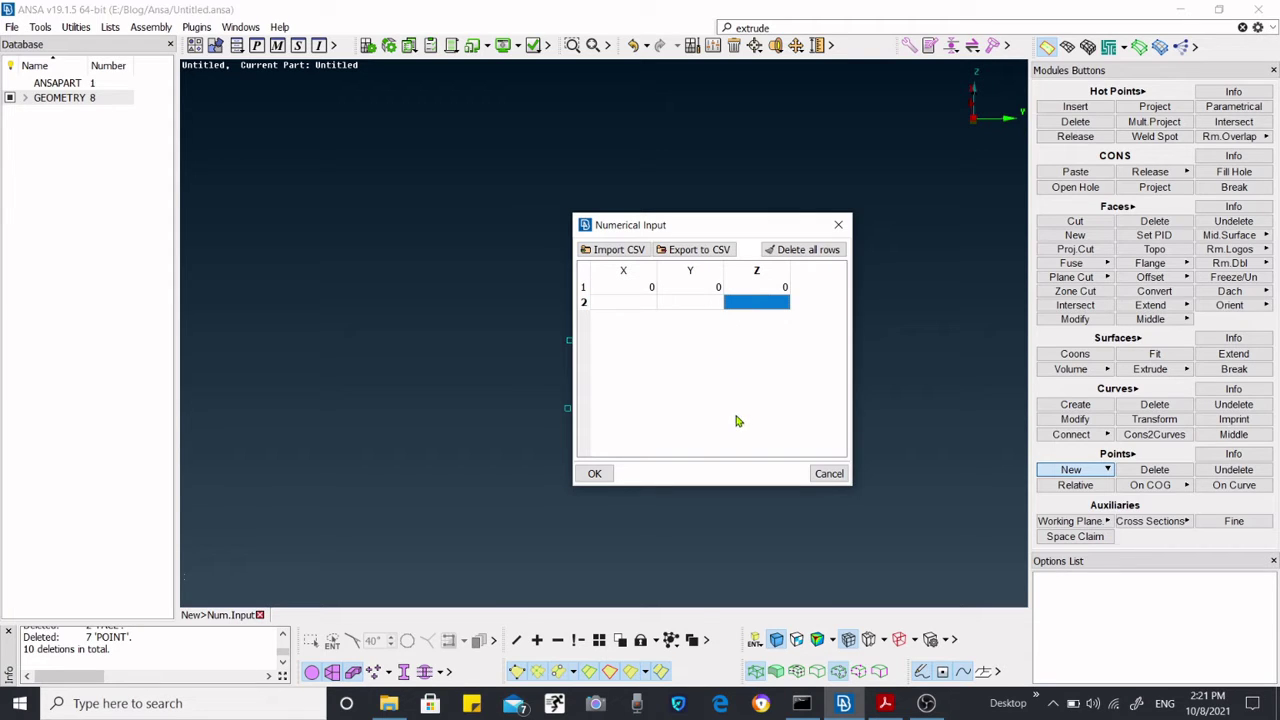
pyautogui.press('Return')
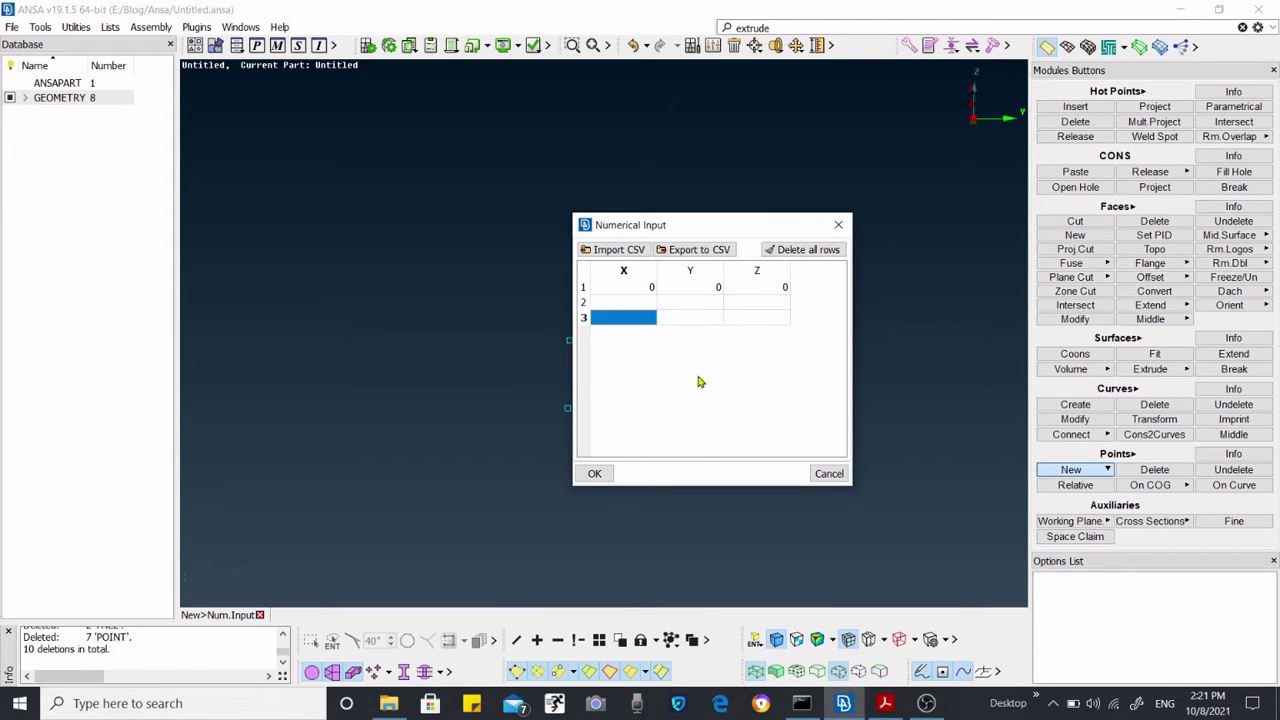
pyautogui.press('Return')
pyautogui.press('Return')
pyautogui.press('Return')
pyautogui.press('Return')
pyautogui.press('Return')
pyautogui.press('Return')
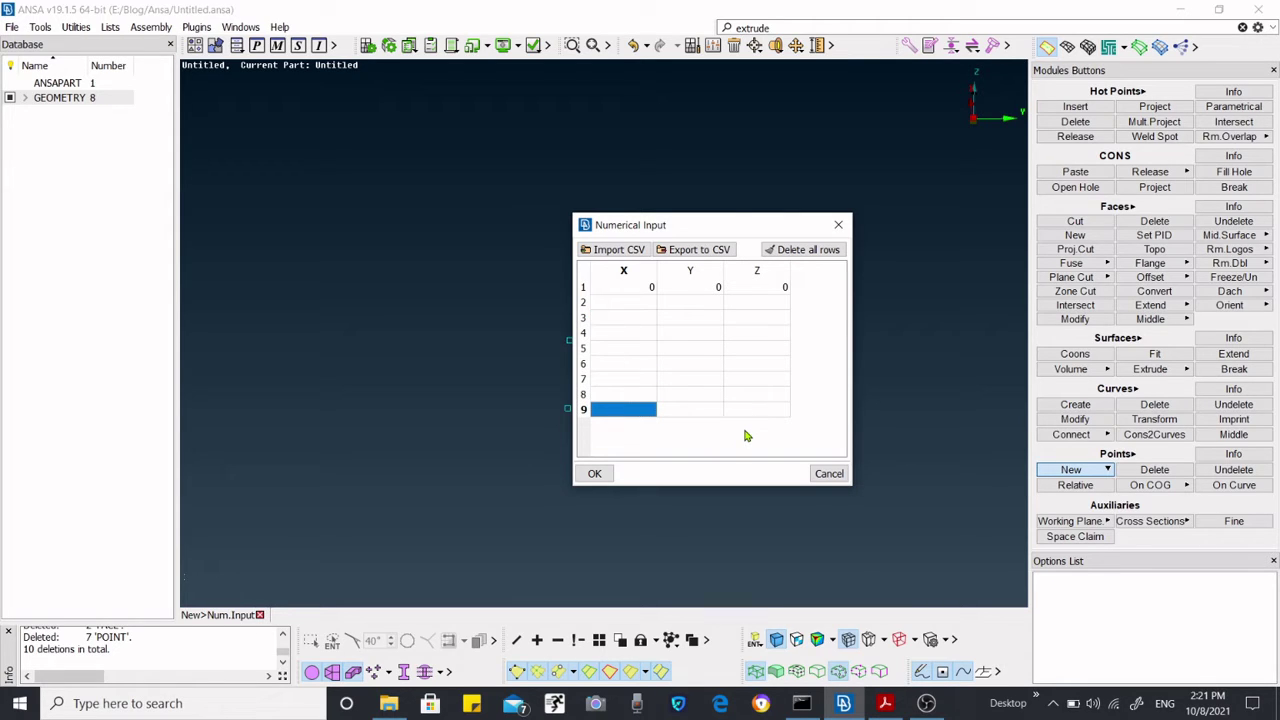
pyautogui.click(828, 472)
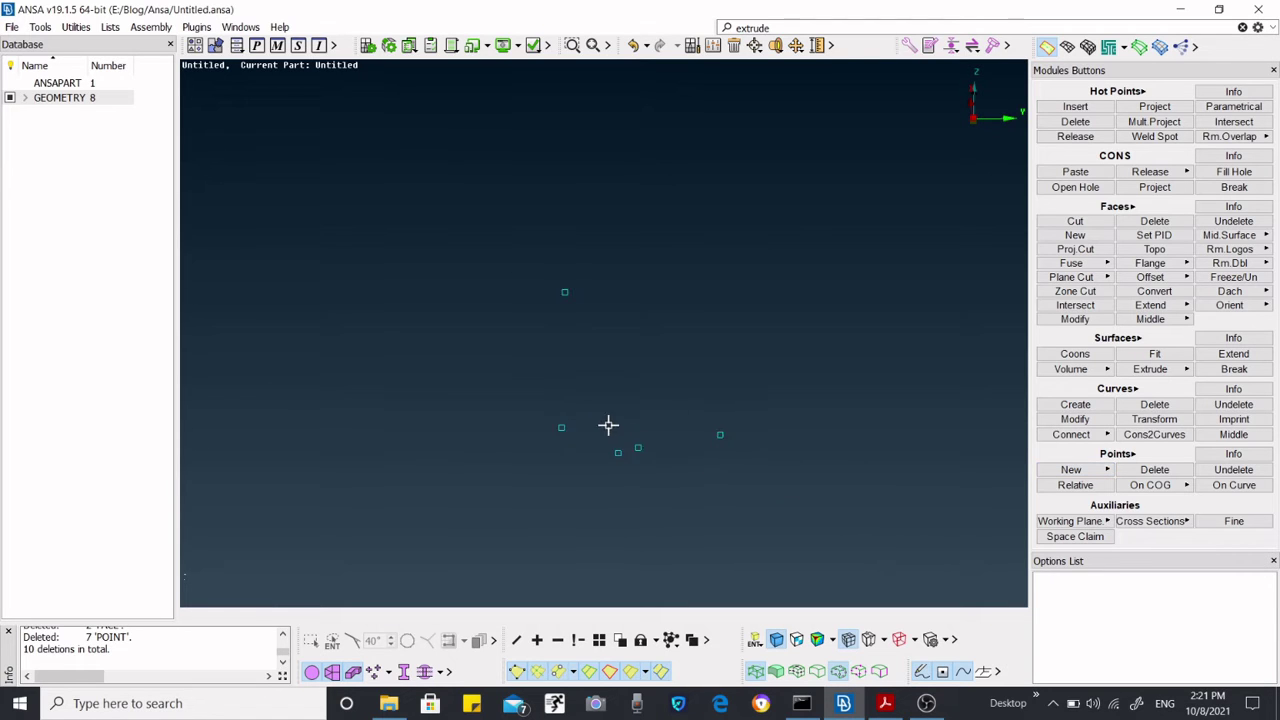
# Try to create a Polyline curve from the point at (0, 0, 15) to the origin point.
pyautogui.moveTo(598, 417)
pyautogui.keyDown('ctrl'); pyautogui.mouseDown()
pyautogui.moveTo(611, 403)
pyautogui.moveTo(597, 394)
pyautogui.moveTo(586, 411)
pyautogui.moveTo(615, 421)
pyautogui.moveTo(620, 406)
pyautogui.mouseUp(); pyautogui.keyUp('ctrl')
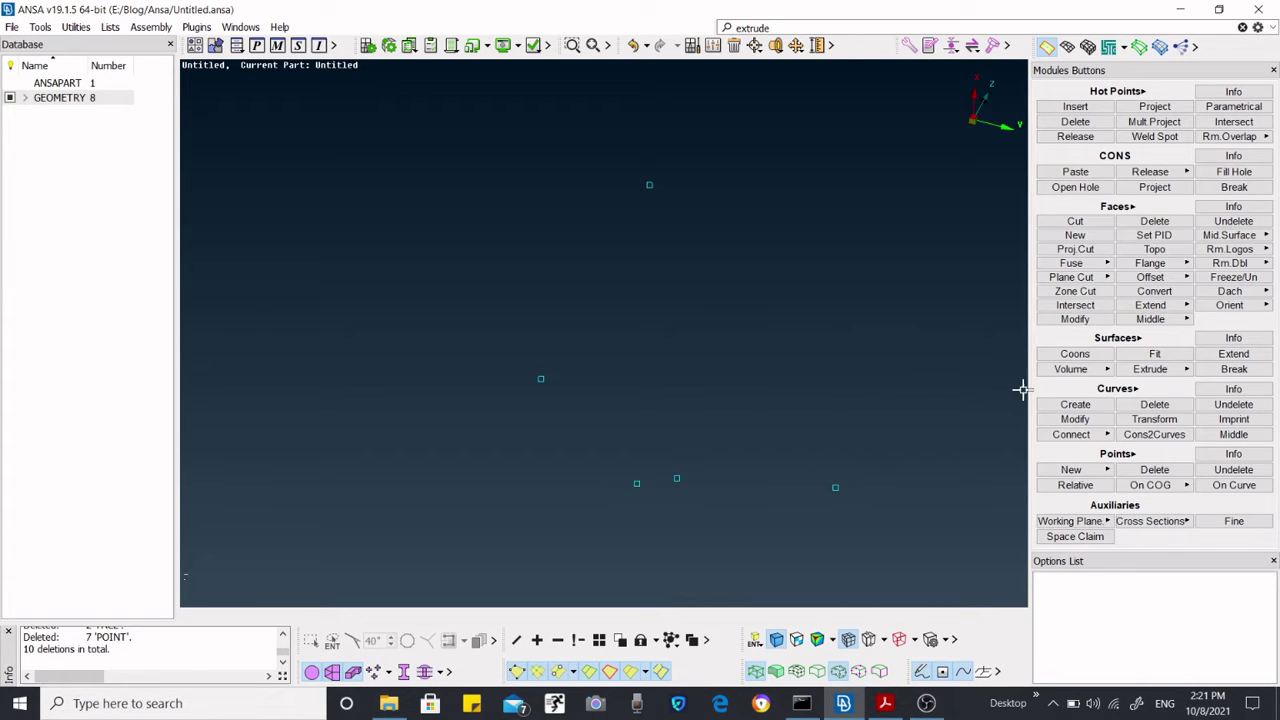
pyautogui.click(1179, 374)
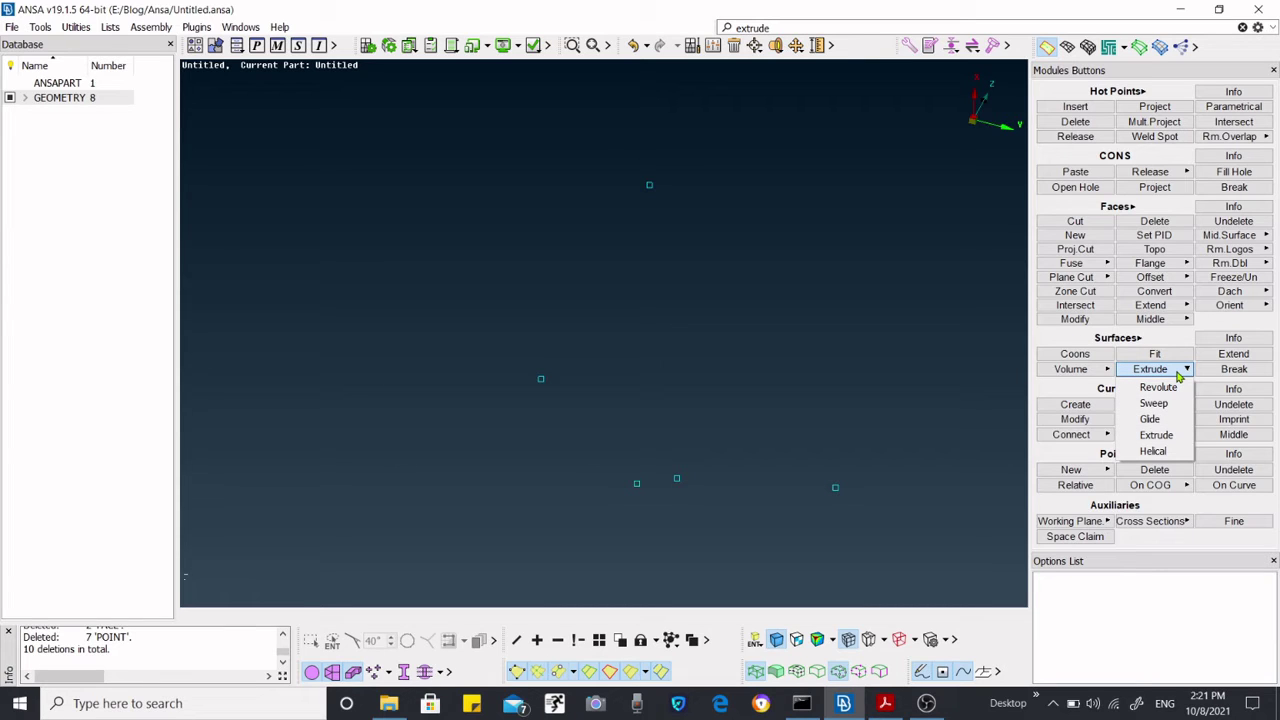
pyautogui.click(1158, 387)
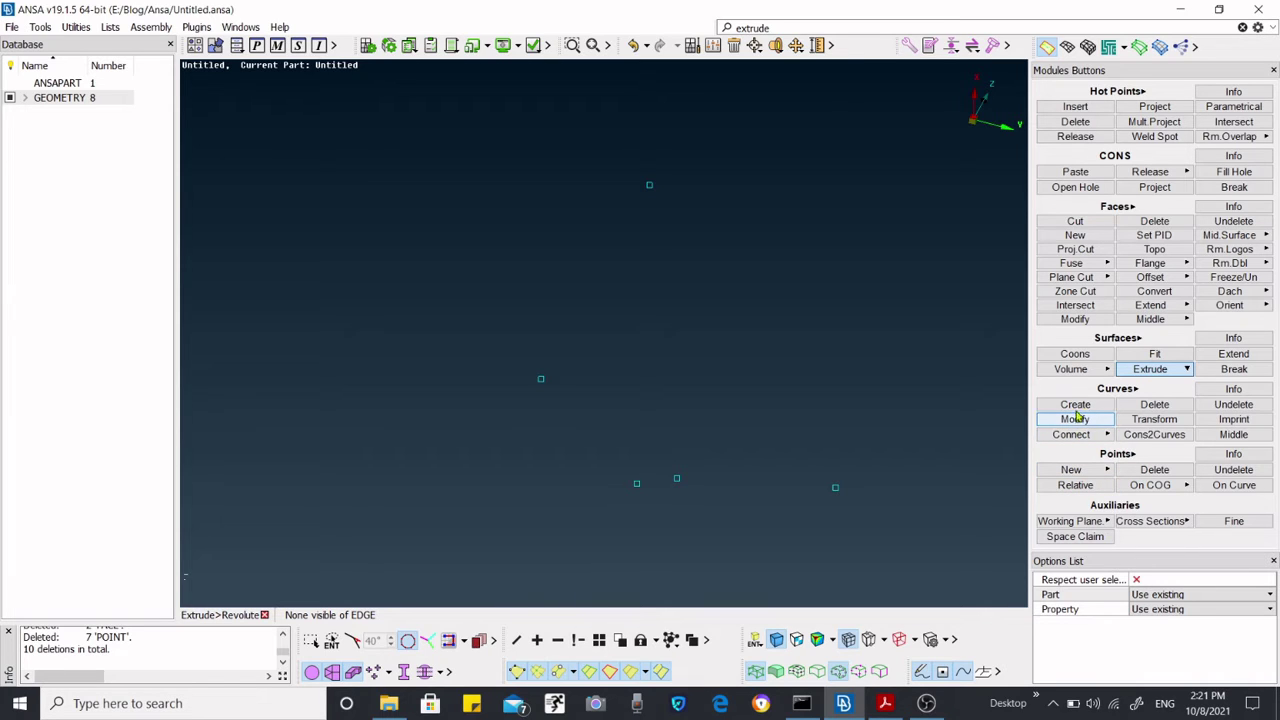
pyautogui.click(1076, 404)
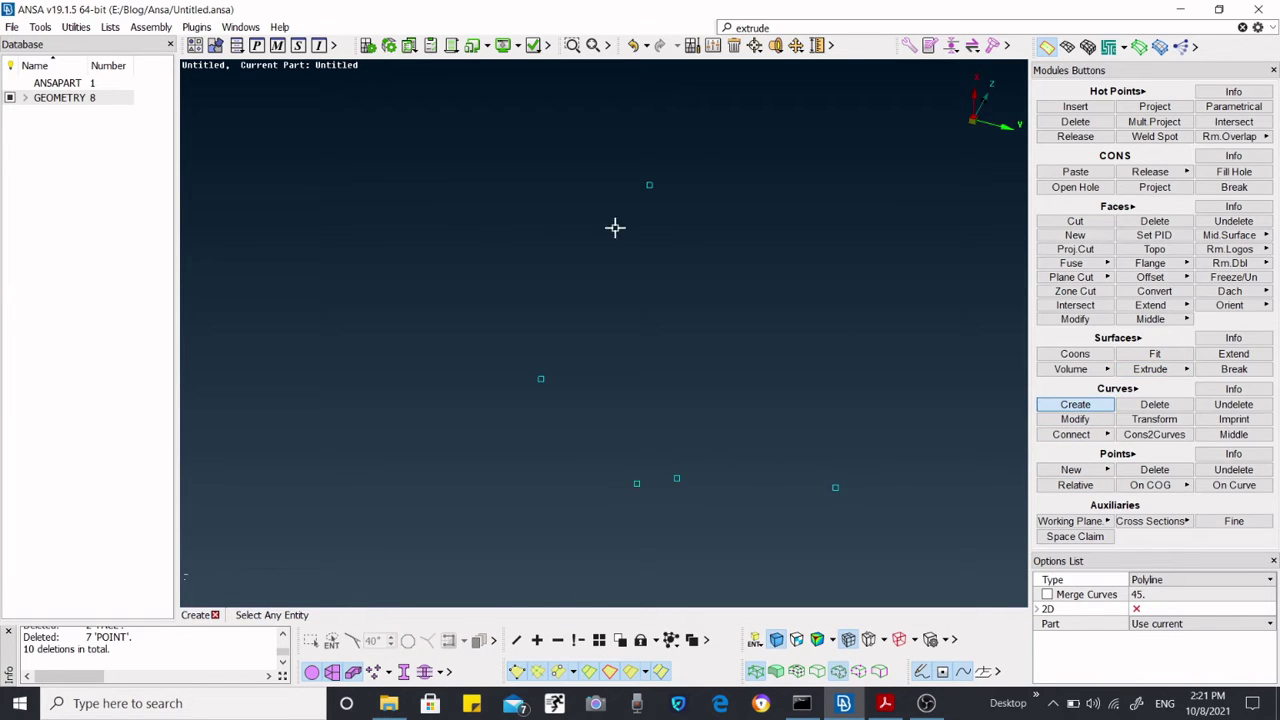
pyautogui.click(649, 185)
pyautogui.click(540, 378)
pyautogui.middleClick(493, 399)
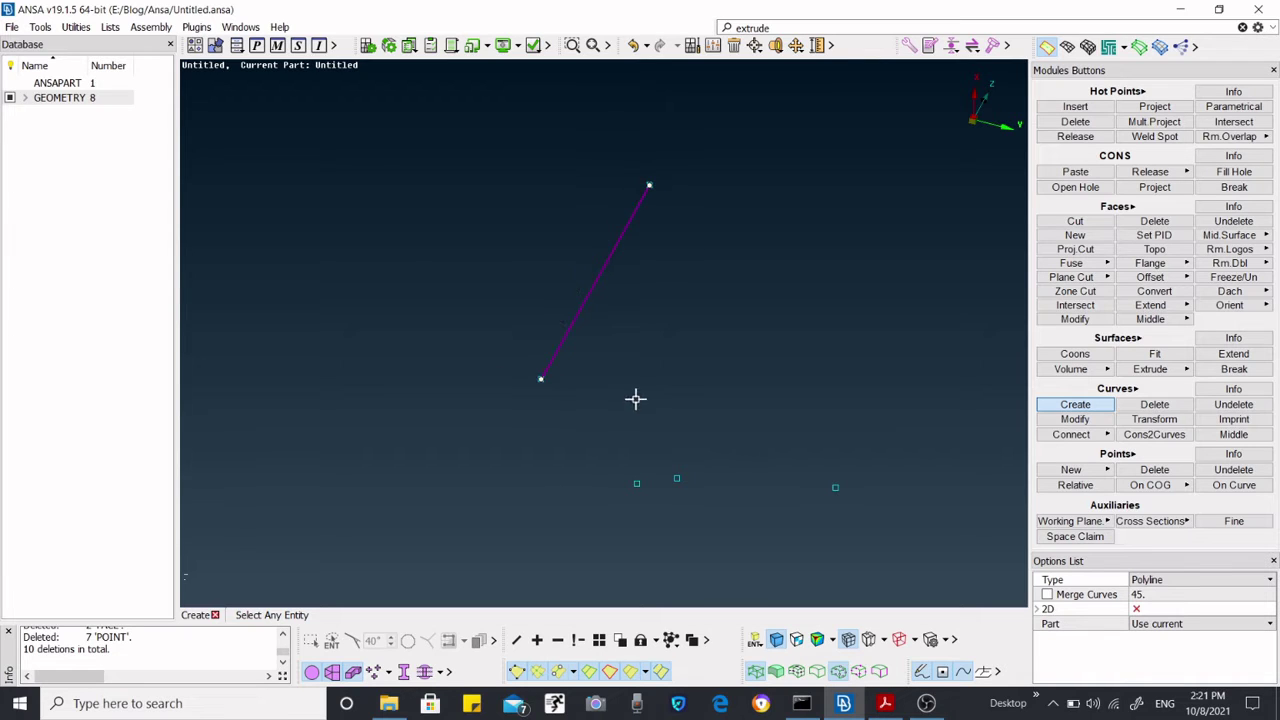
# Create an Interpolated curve from the point at (0, 0, 15) to the origin point.
pyautogui.click(1172, 585)
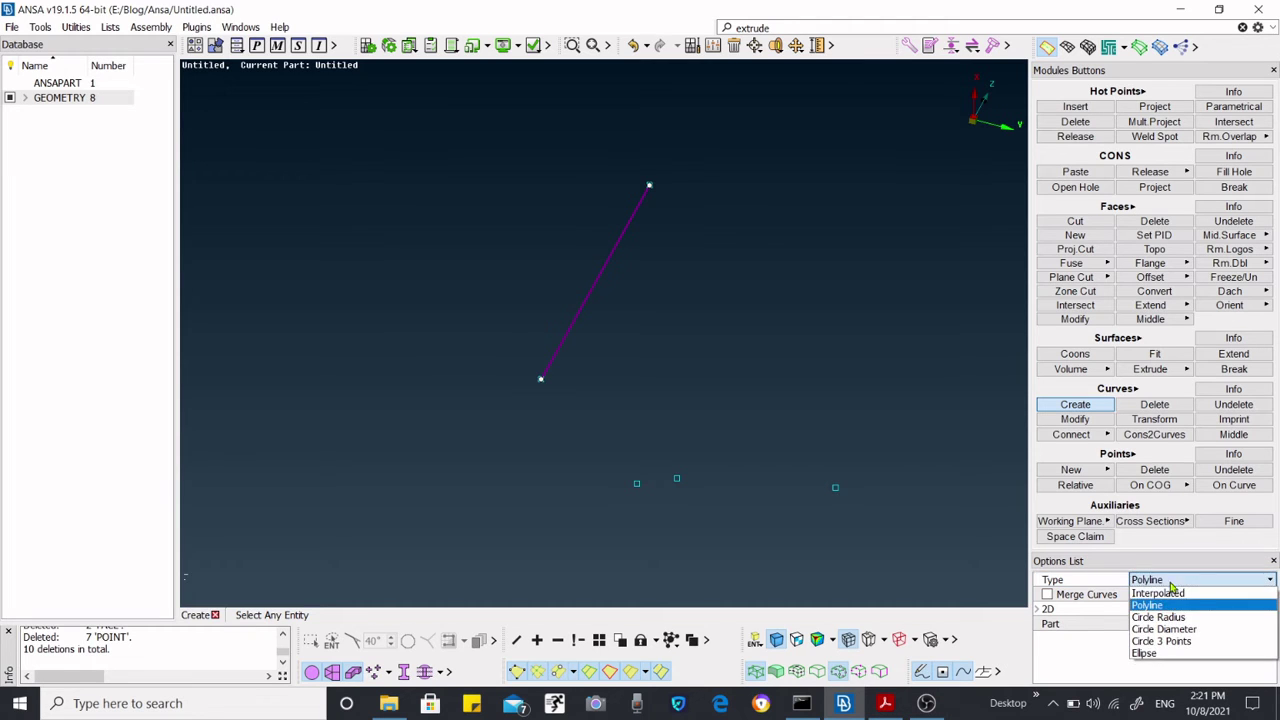
pyautogui.click(1164, 594)
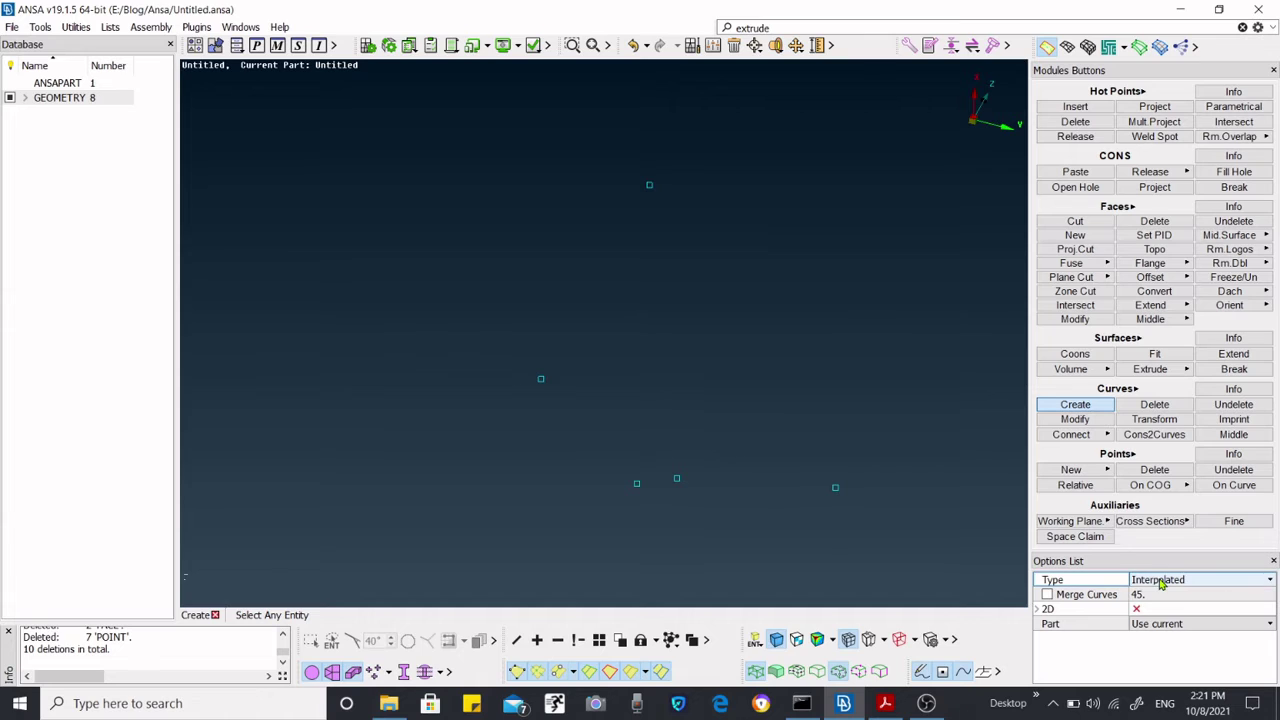
pyautogui.click(1160, 582)
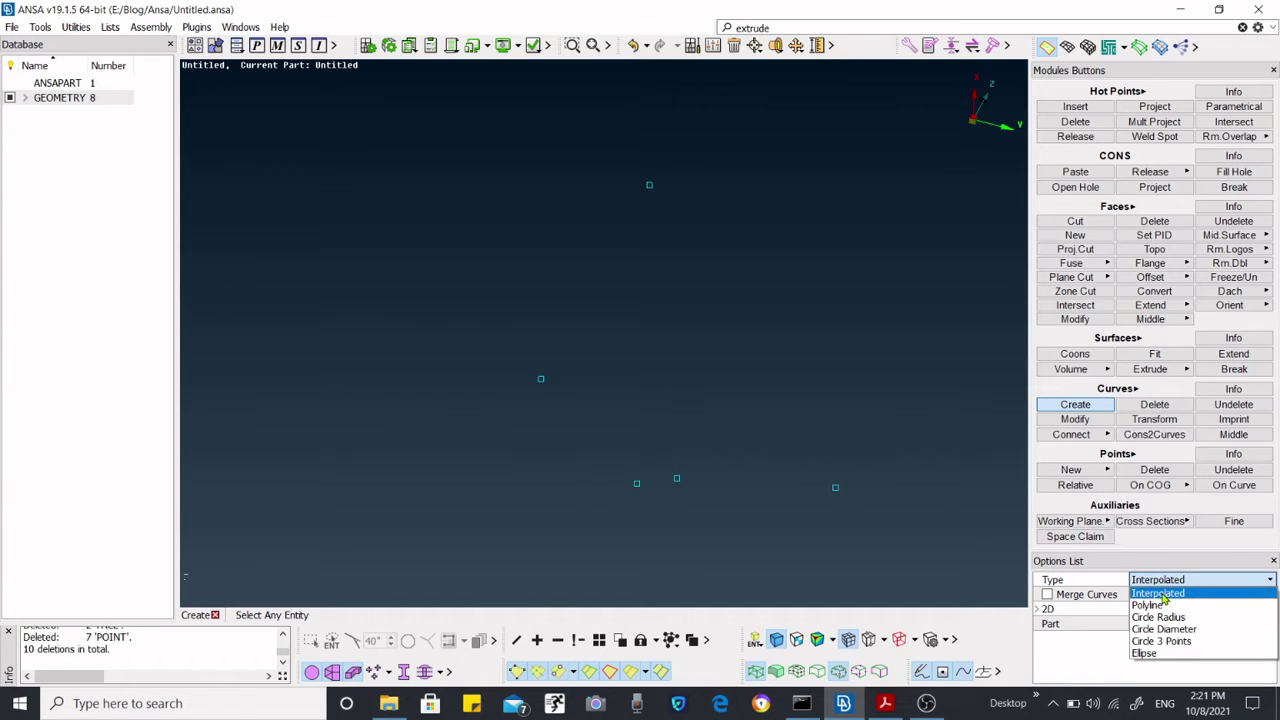
pyautogui.click(1160, 593)
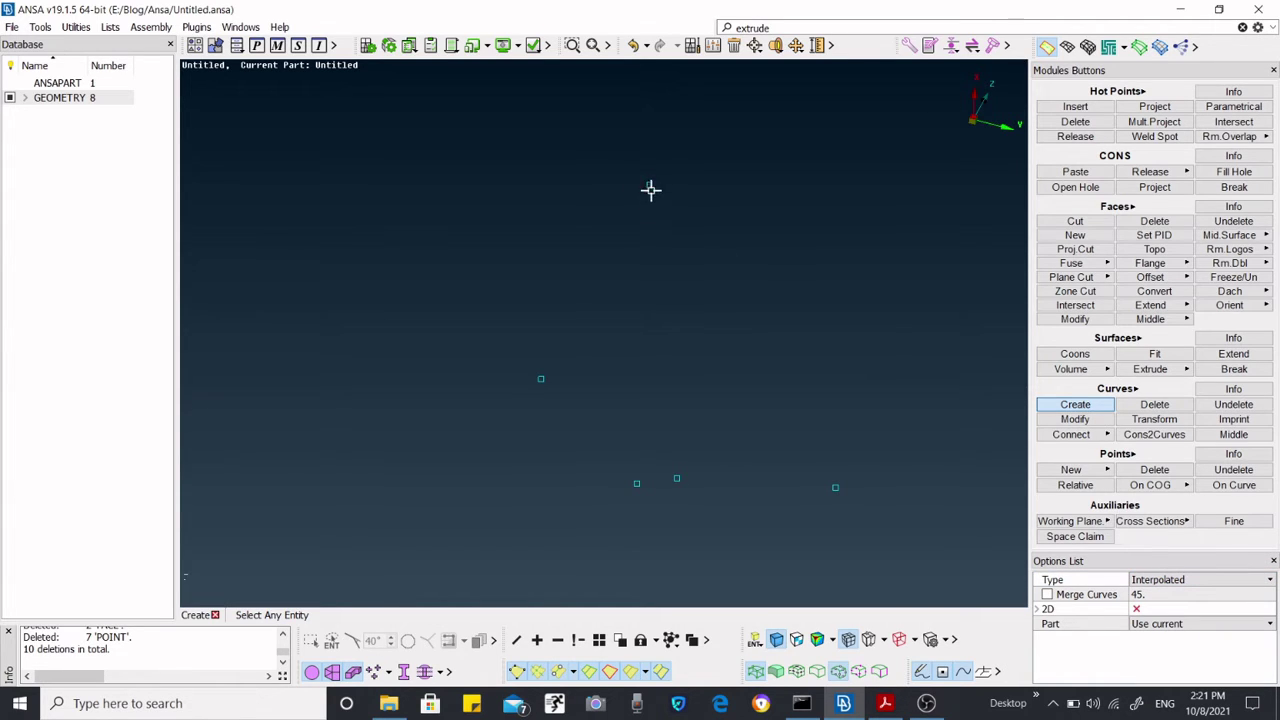
pyautogui.click(650, 187)
pyautogui.click(541, 379)
# Create a second Interpolated curve from the origin point through the remaining three imported points, ending at the farthest one.
pyautogui.keyDown('ctrl'); pyautogui.moveTo(584, 404); pyautogui.dragTo(567, 388, button='middle'); pyautogui.keyUp('ctrl')
pyautogui.click(524, 364)
pyautogui.click(618, 466)
pyautogui.click(660, 462)
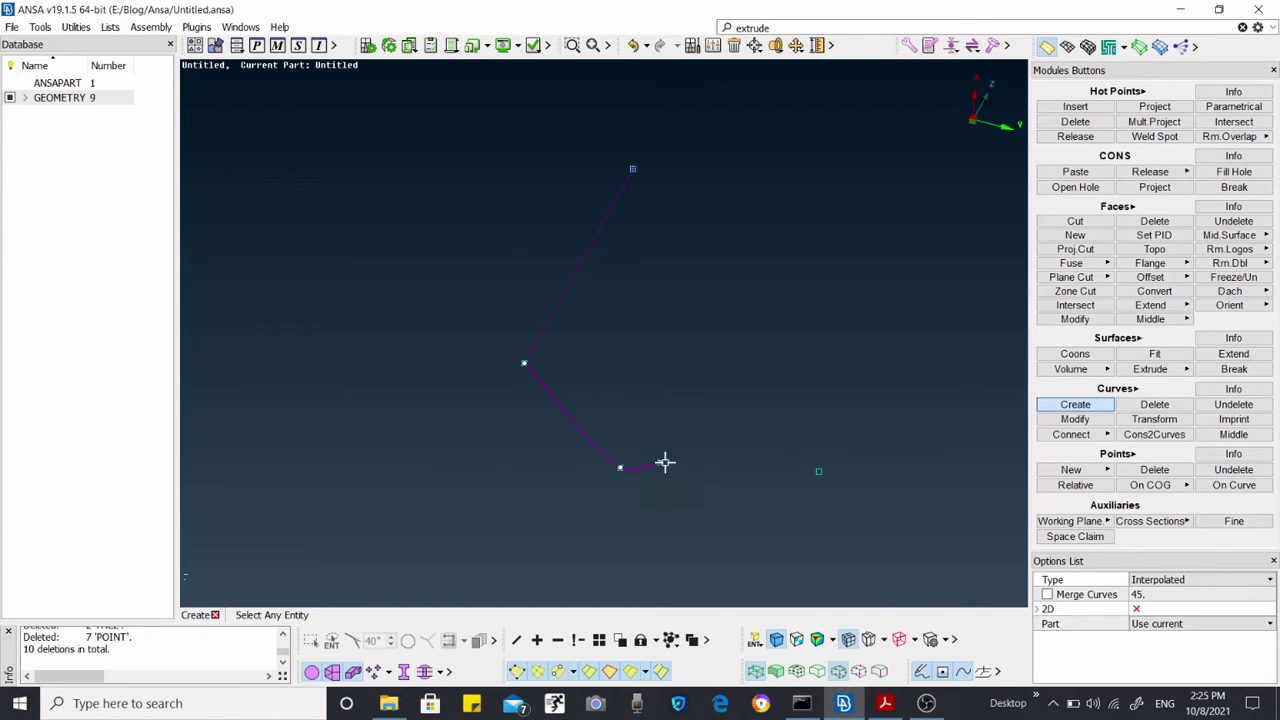
pyautogui.click(819, 474)
pyautogui.scroll(-2, 646, 416)
pyautogui.scroll(-3, 668, 415)
pyautogui.keyDown('ctrl'); pyautogui.moveTo(668, 409); pyautogui.dragTo(643, 377); pyautogui.keyUp('ctrl')
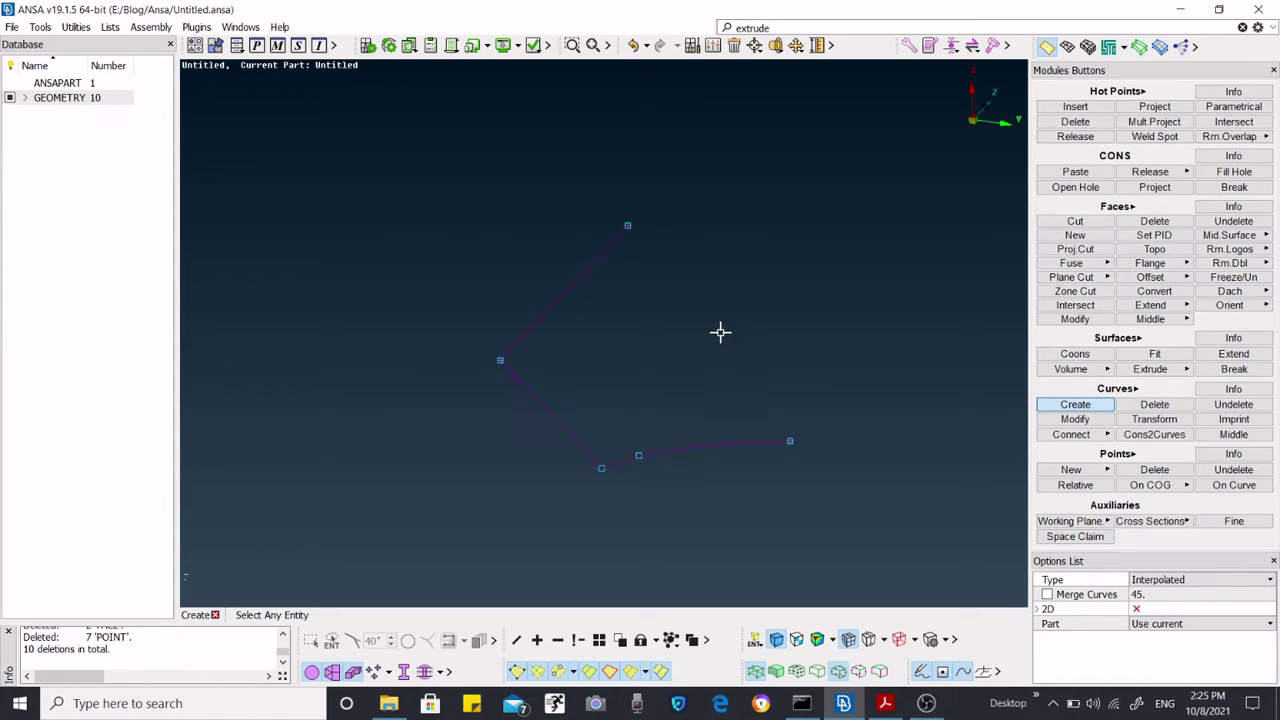
pyautogui.scroll(3, 608, 485)
pyautogui.scroll(-3, 620, 476)
pyautogui.press('Escape')
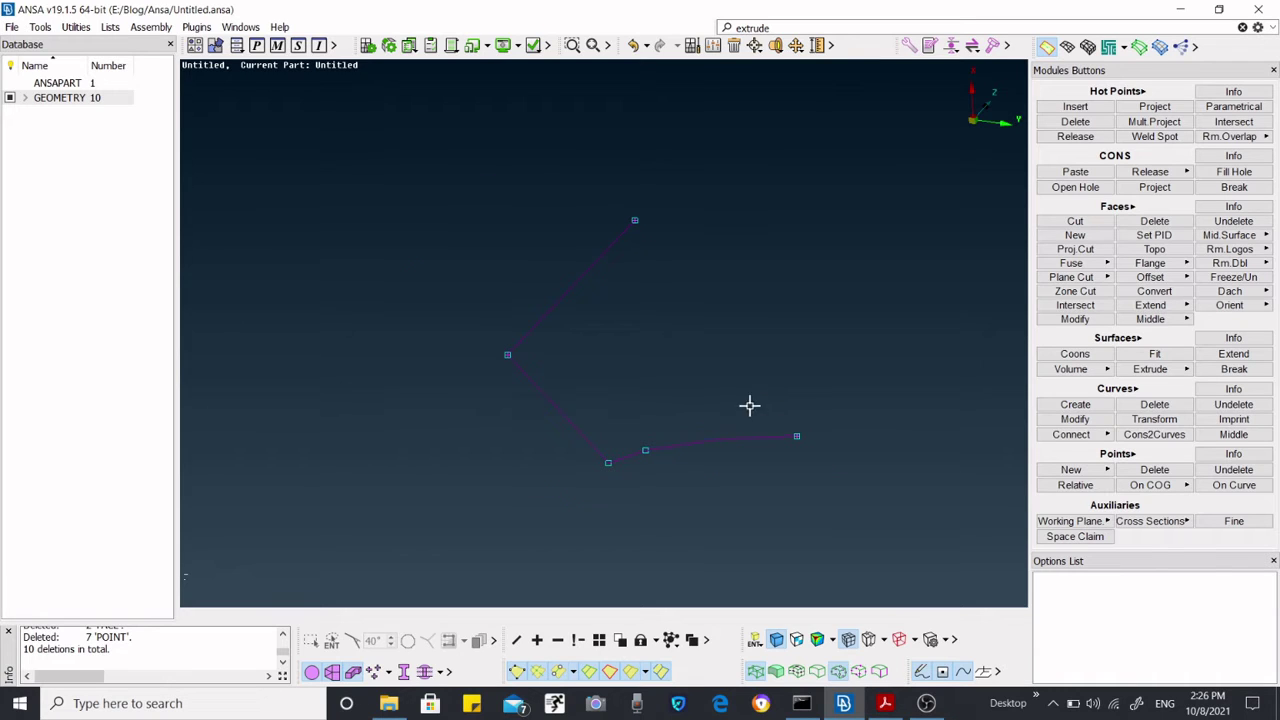
# Start a Sweep surface with the straight curve as the first chain and the bent curve as the second chain.
pyautogui.keyDown('ctrl'); pyautogui.moveTo(731, 406); pyautogui.dragTo(934, 351); pyautogui.keyUp('ctrl')
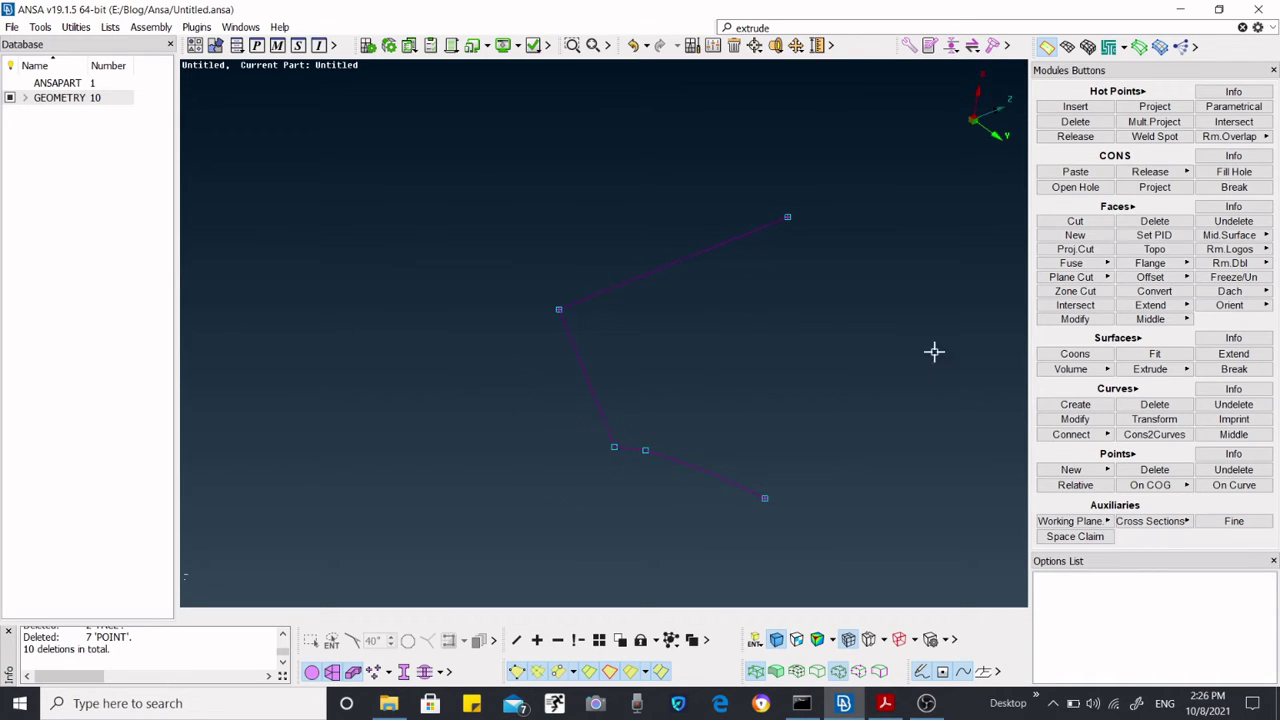
pyautogui.click(1182, 369)
pyautogui.click(1155, 403)
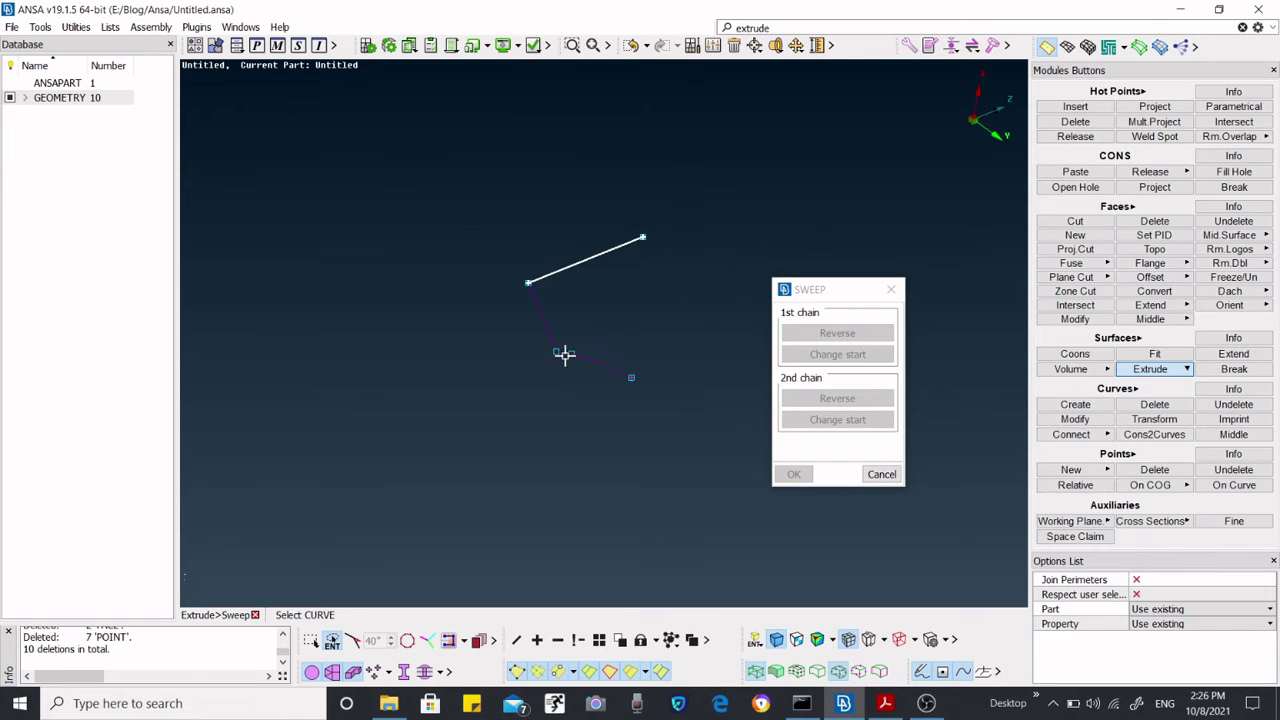
pyautogui.keyDown('ctrl'); pyautogui.moveTo(597, 417); pyautogui.dragTo(603, 347); pyautogui.keyUp('ctrl')
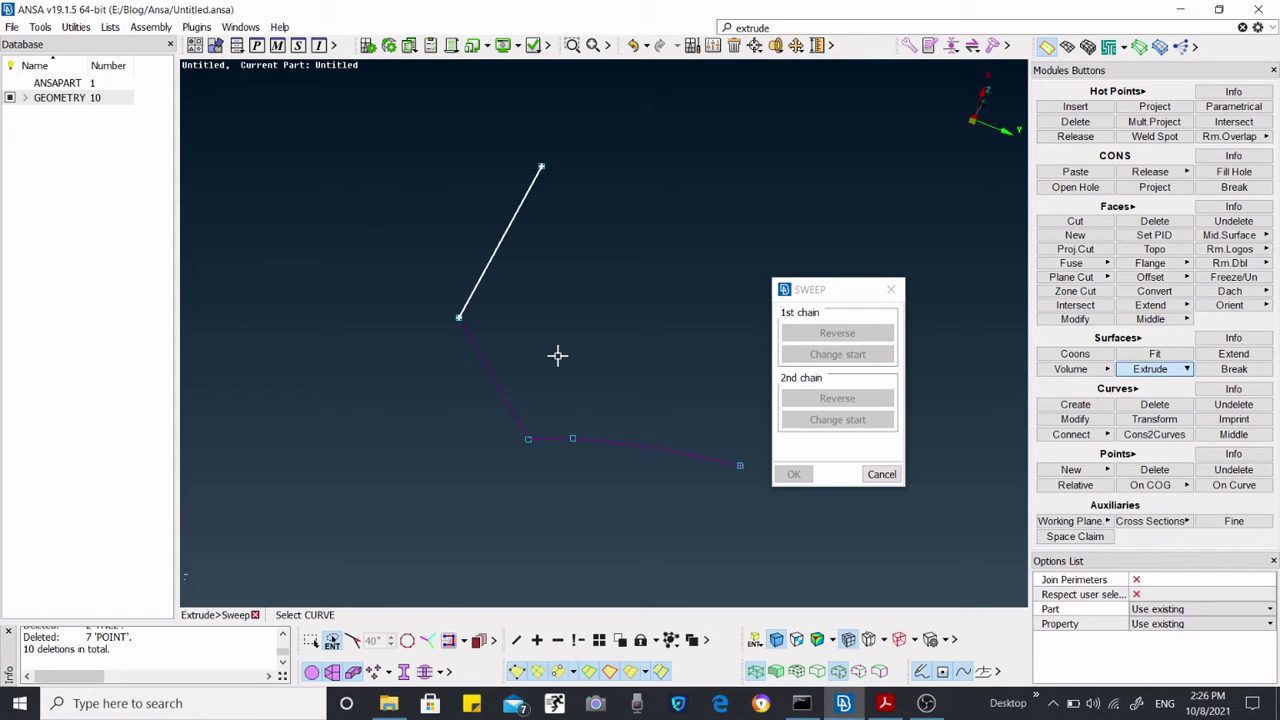
pyautogui.click(515, 424)
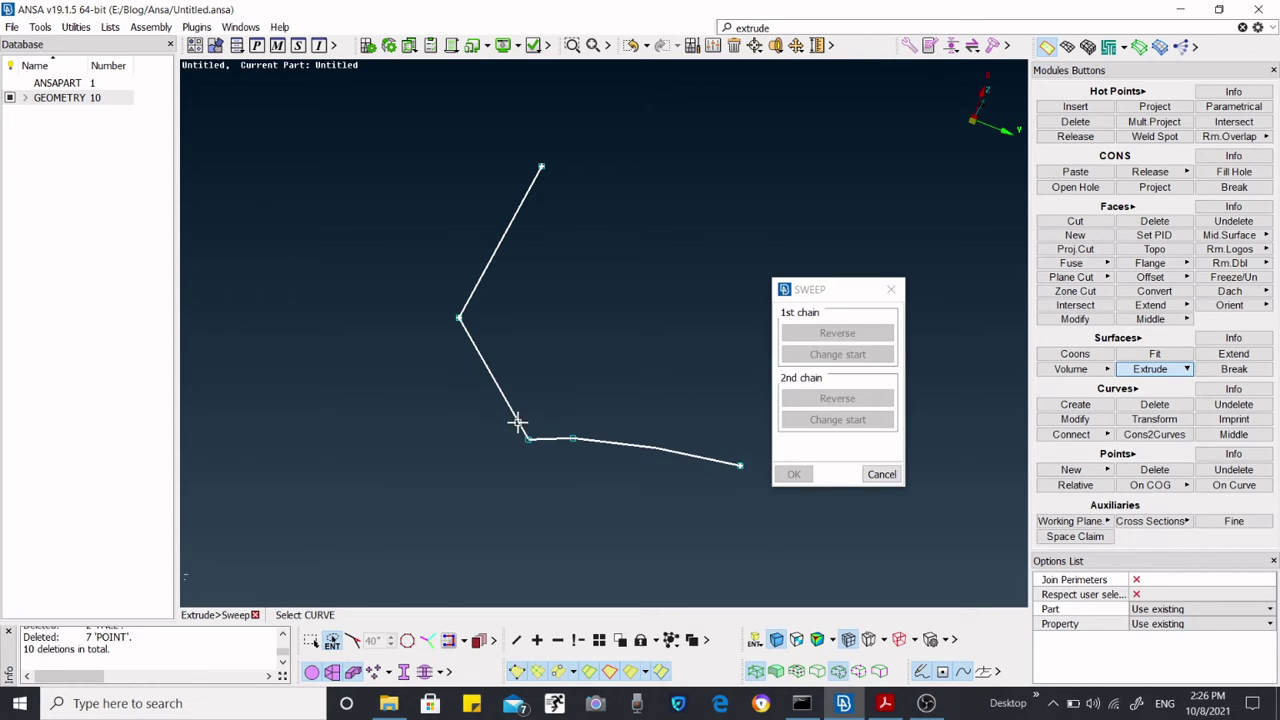
pyautogui.middleClick(605, 405)
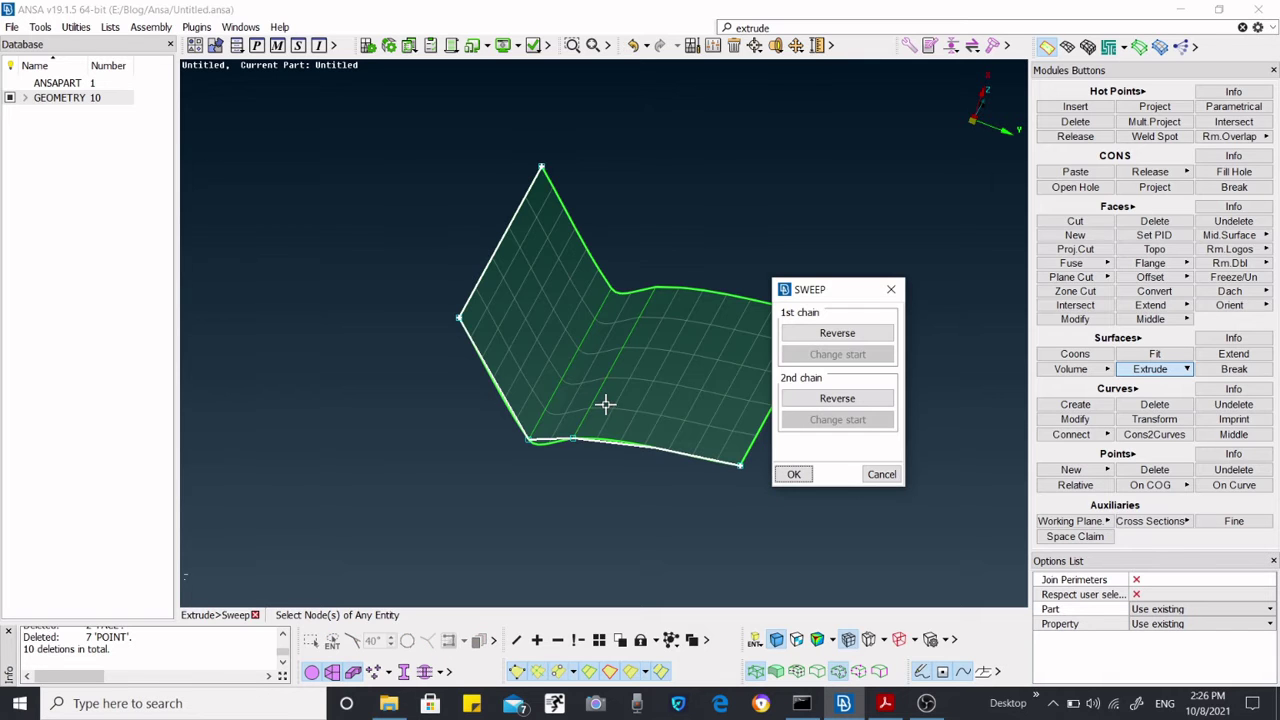
# Try reversing the first and second sweep chains, and return the second chain to its original direction.
pyautogui.scroll(3, 606, 382)
pyautogui.scroll(-3, 560, 476)
pyautogui.moveTo(543, 477)
pyautogui.keyDown('ctrl'); pyautogui.mouseDown()
pyautogui.moveTo(557, 397)
pyautogui.moveTo(580, 397)
pyautogui.moveTo(552, 457)
pyautogui.mouseUp(); pyautogui.keyUp('ctrl')
pyautogui.scroll(5, 560, 470)
pyautogui.scroll(-5, 566, 506)
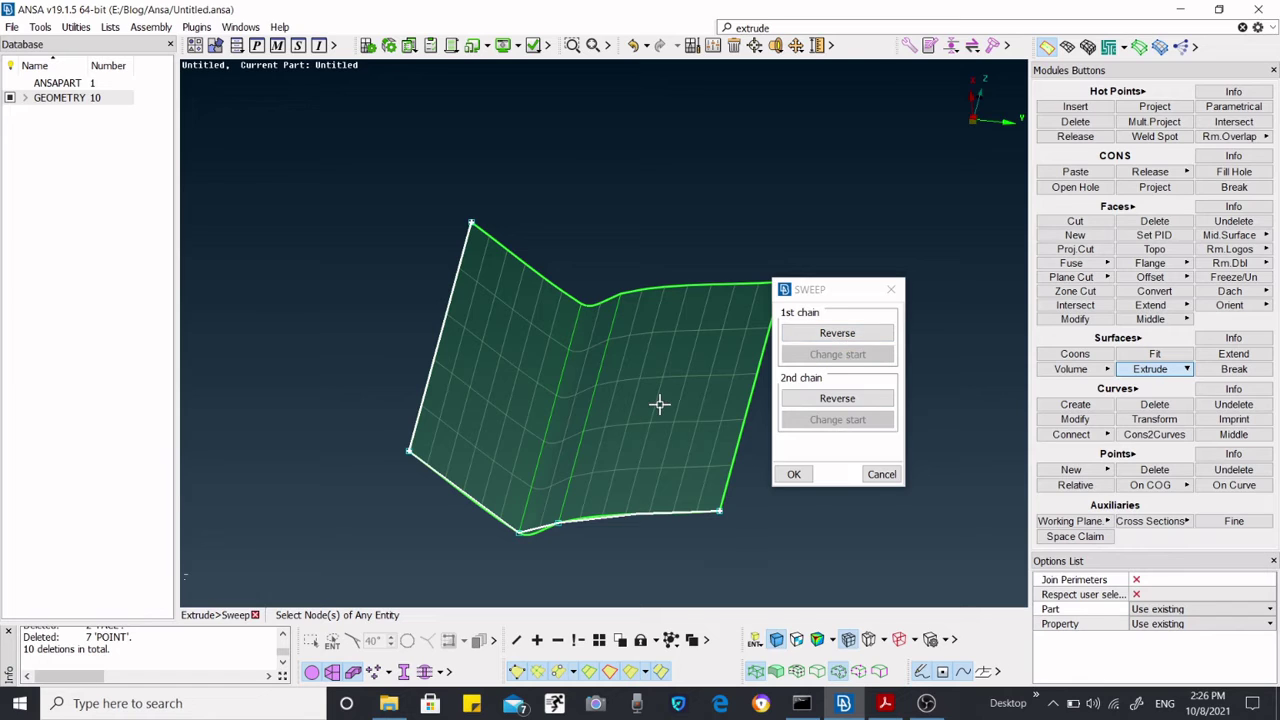
pyautogui.click(826, 338)
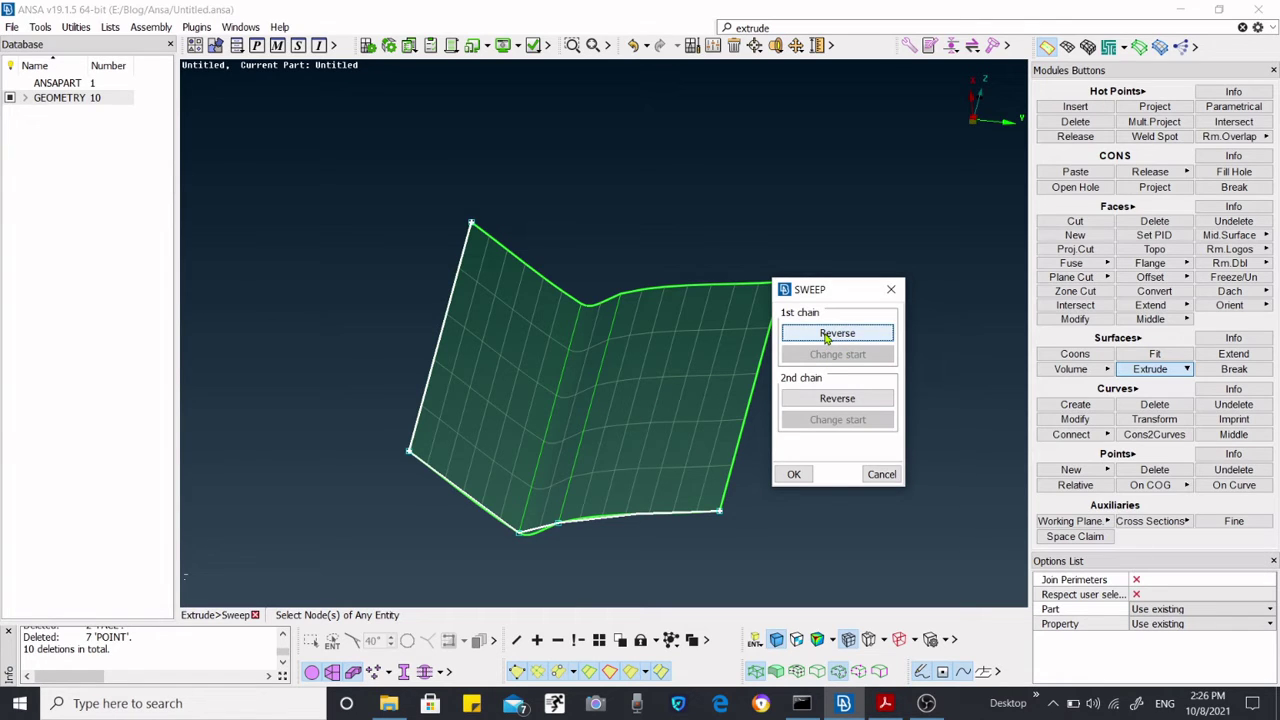
pyautogui.click(818, 400)
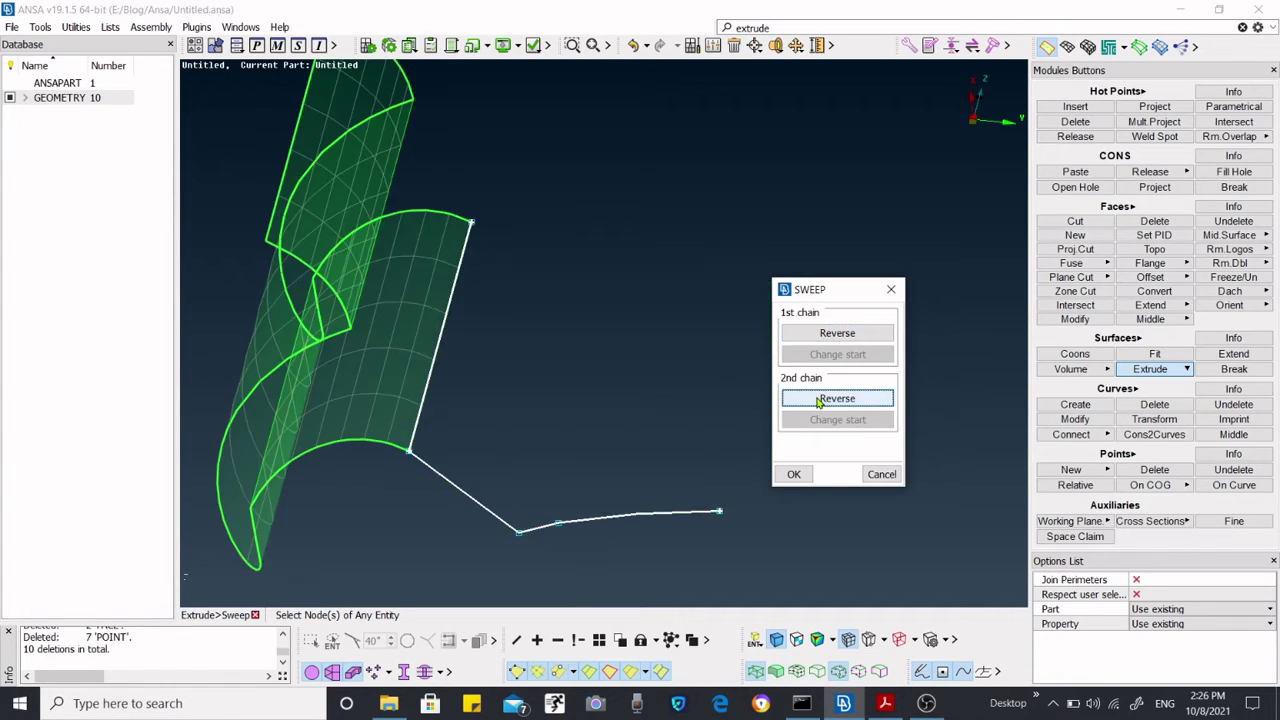
pyautogui.scroll(-5, 594, 380)
pyautogui.keyDown('ctrl'); pyautogui.moveTo(594, 380); pyautogui.dragTo(692, 498); pyautogui.keyUp('ctrl')
pyautogui.scroll(5, 570, 390)
pyautogui.scroll(-5, 569, 389)
pyautogui.click(850, 399)
pyautogui.scroll(5, 583, 380)
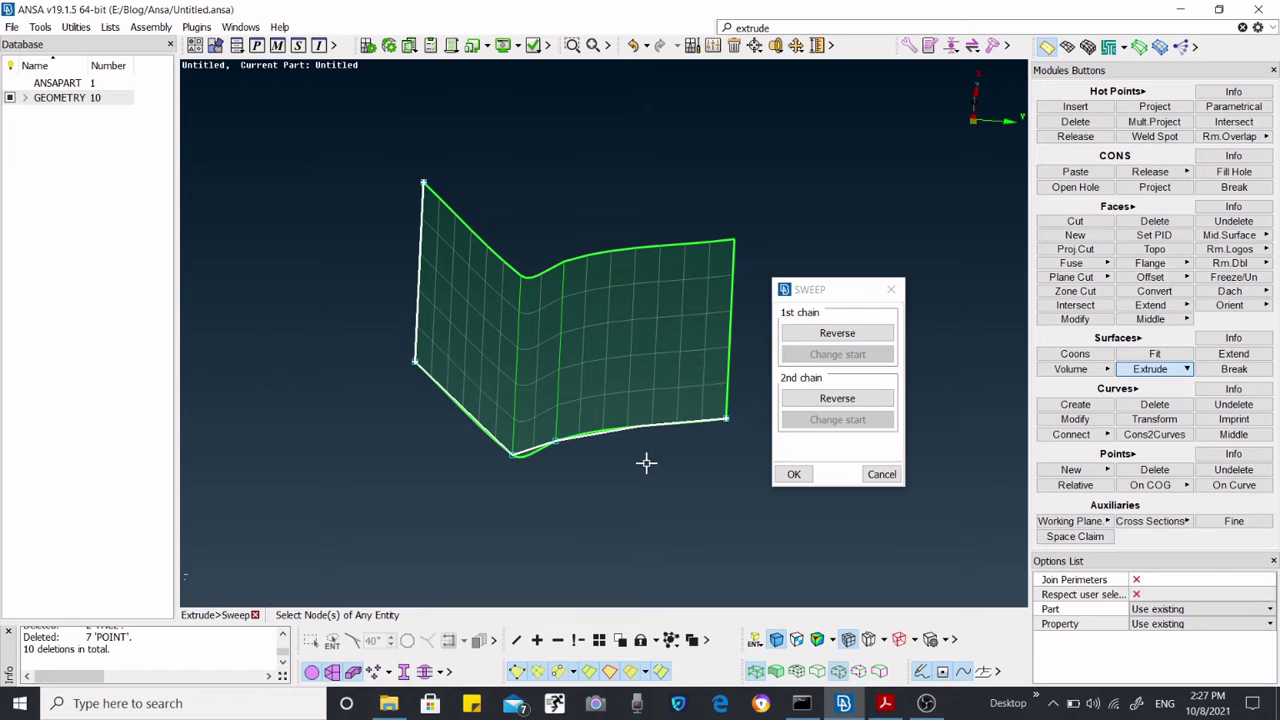
# Try starting the sweep surface from the bent curve's far end point and from each of its two intermediate points.
pyautogui.scroll(3, 728, 410)
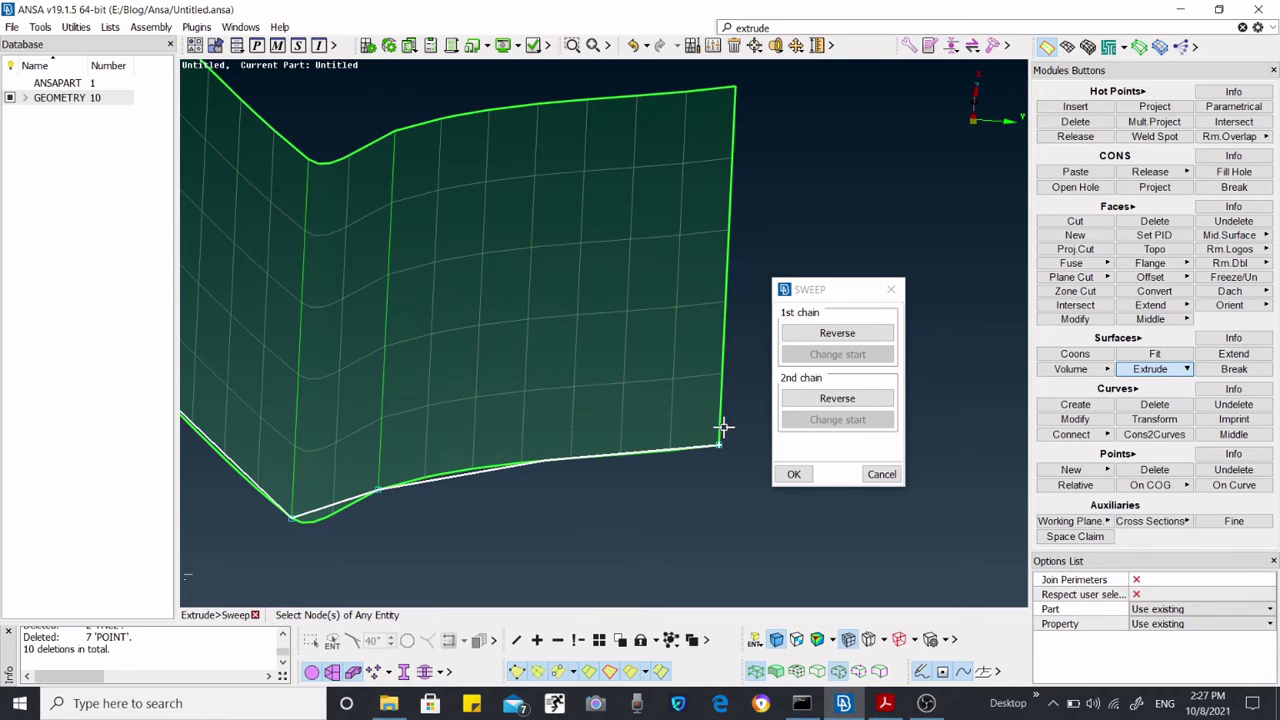
pyautogui.scroll(-3, 712, 434)
pyautogui.moveTo(664, 379)
pyautogui.keyDown('ctrl'); pyautogui.mouseDown()
pyautogui.moveTo(614, 329)
pyautogui.moveTo(640, 371)
pyautogui.mouseUp(); pyautogui.keyUp('ctrl')
pyautogui.scroll(-2, 634, 400)
pyautogui.scroll(2, 660, 415)
pyautogui.click(666, 416)
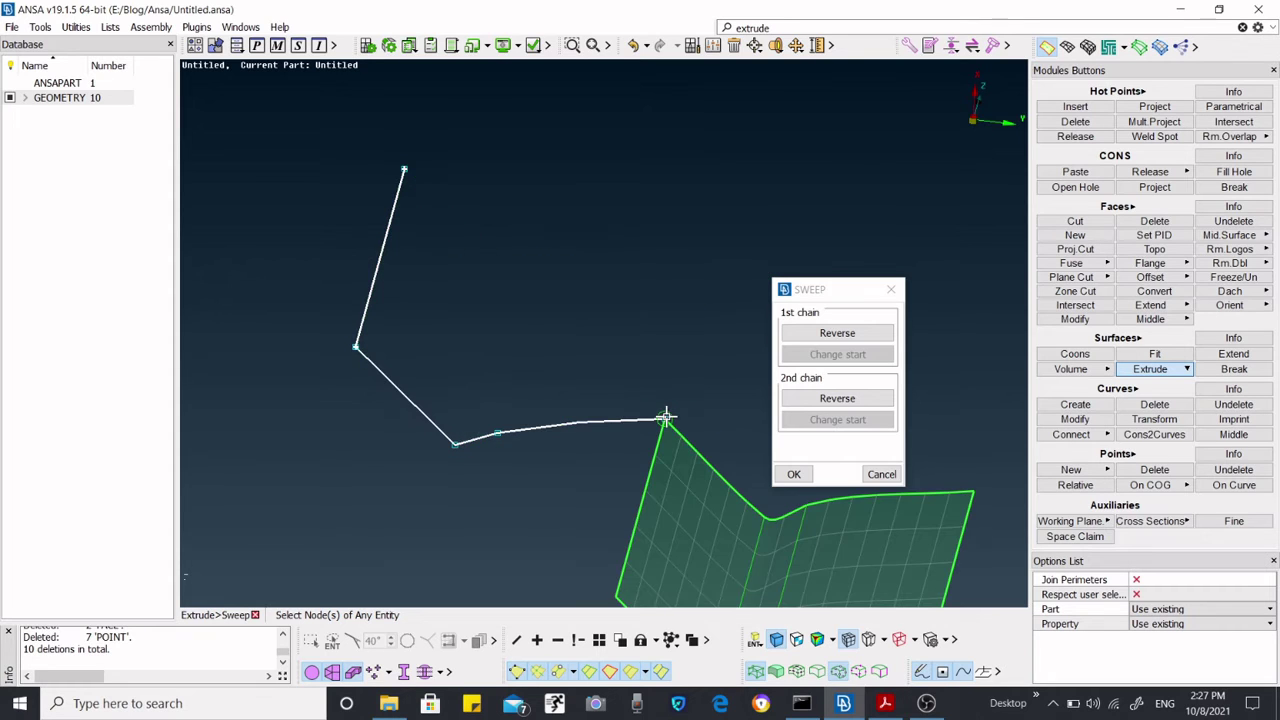
pyautogui.scroll(-2, 671, 366)
pyautogui.scroll(2, 660, 375)
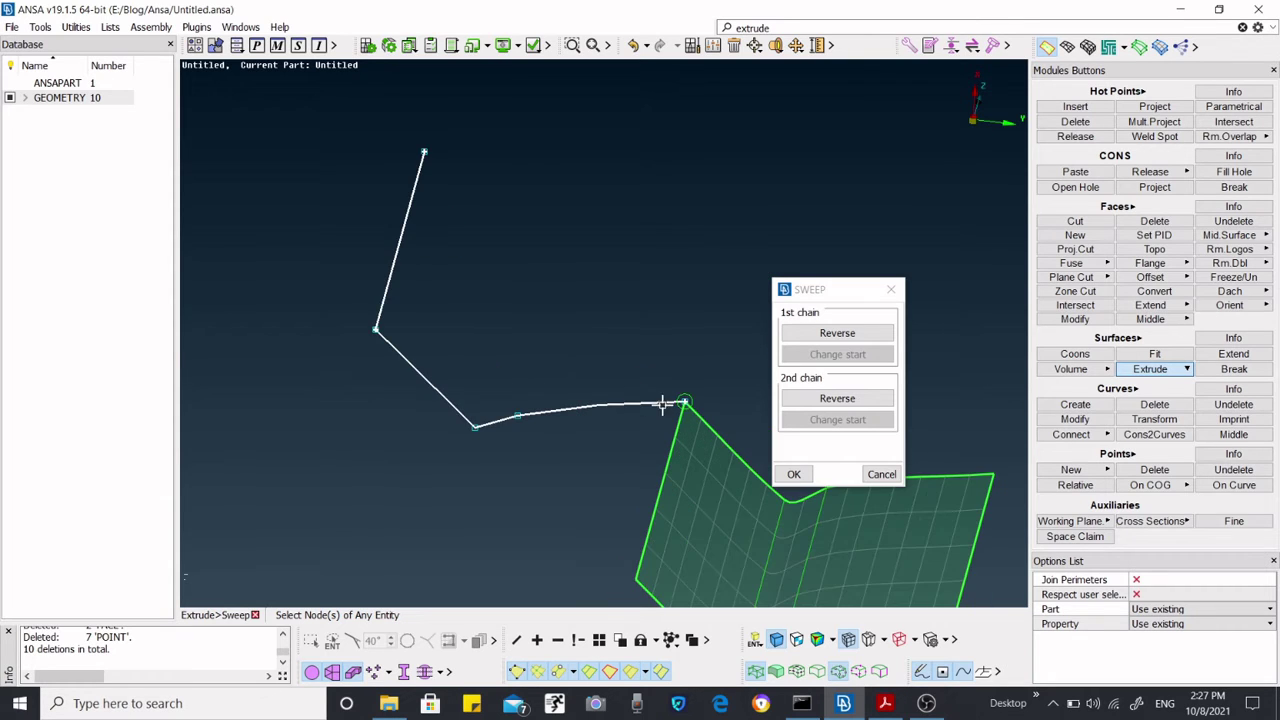
pyautogui.click(519, 417)
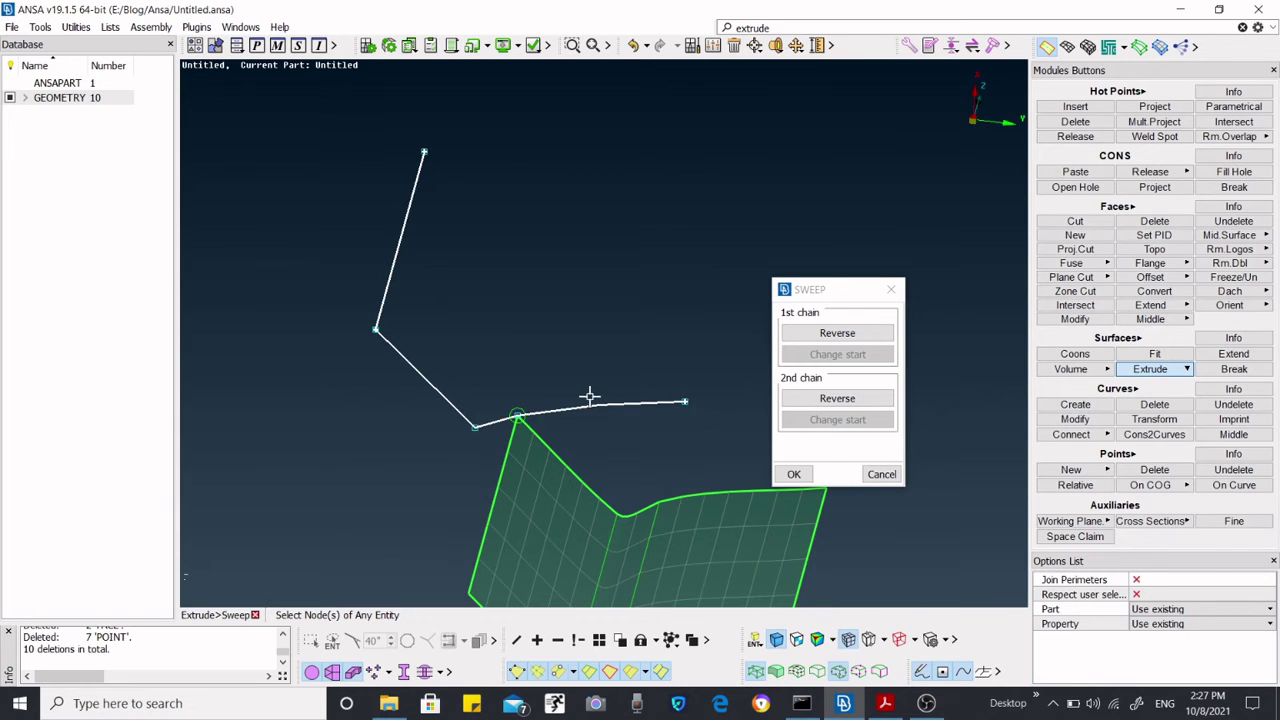
pyautogui.scroll(-2, 575, 405)
pyautogui.click(532, 411)
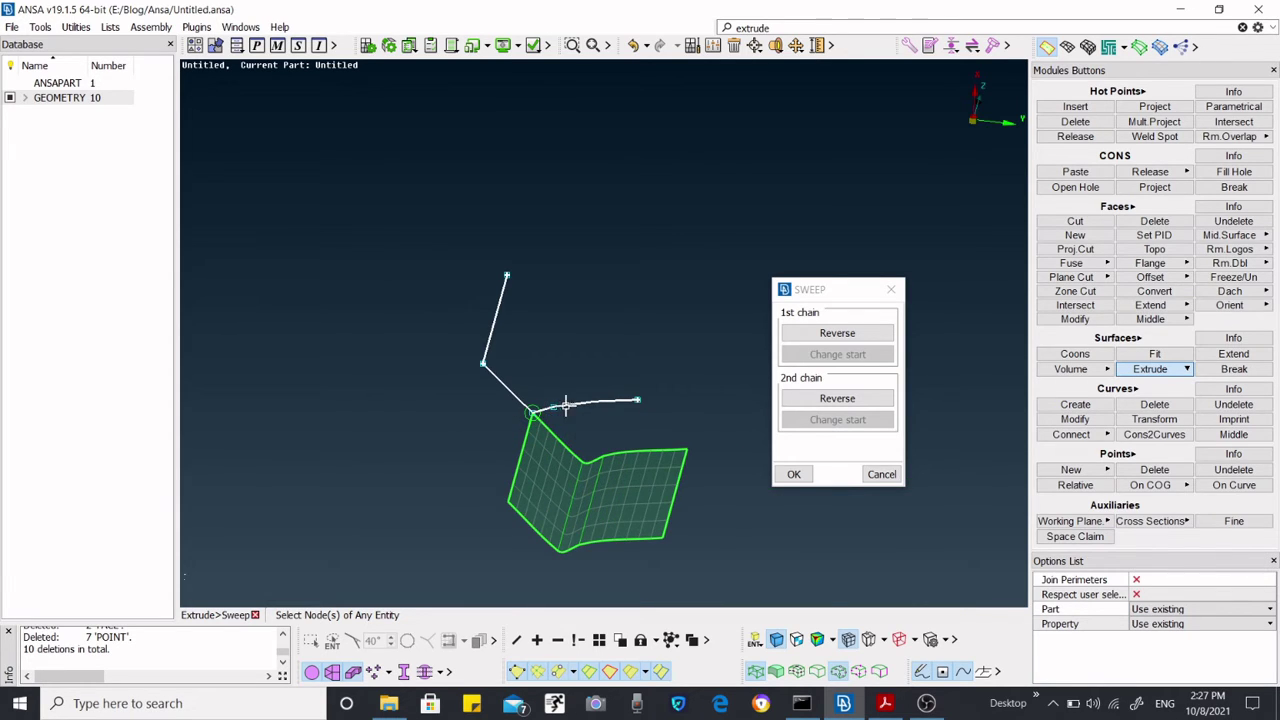
# Try the origin and other curve points as the sweep's start, and return the start to the point at (0, 0, 15).
pyautogui.click(483, 364)
pyautogui.click(507, 276)
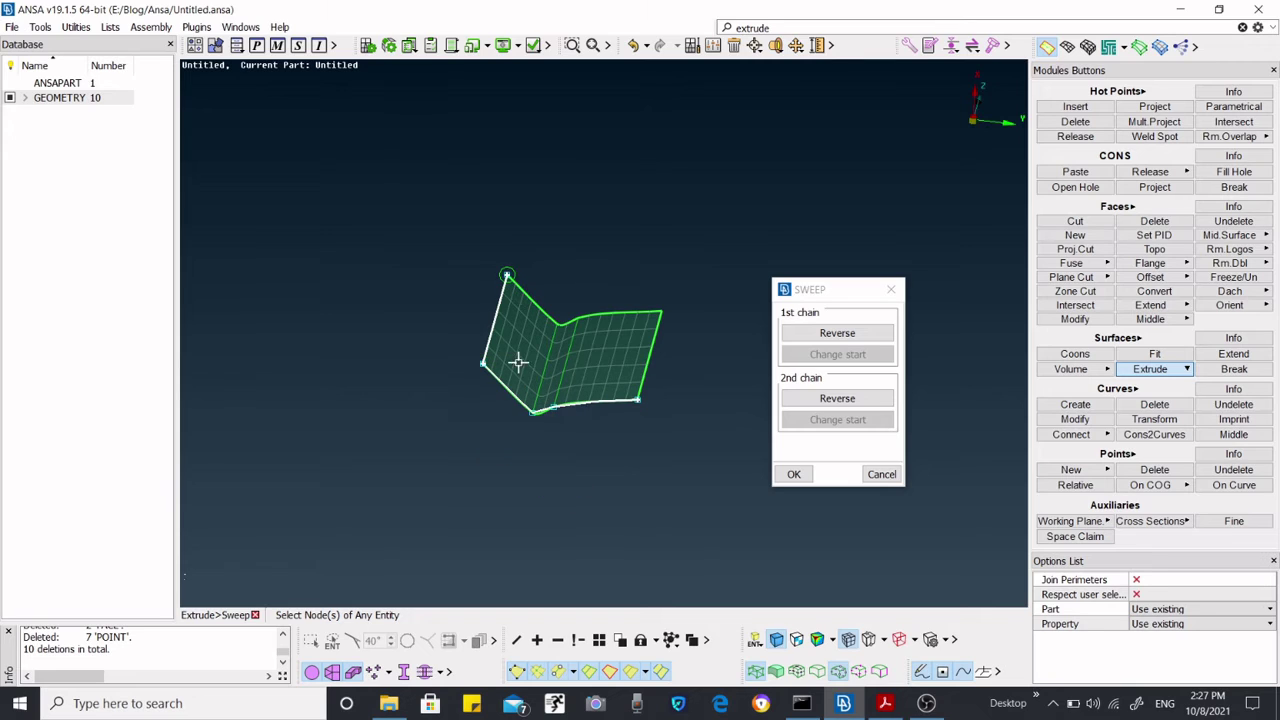
pyautogui.click(482, 365)
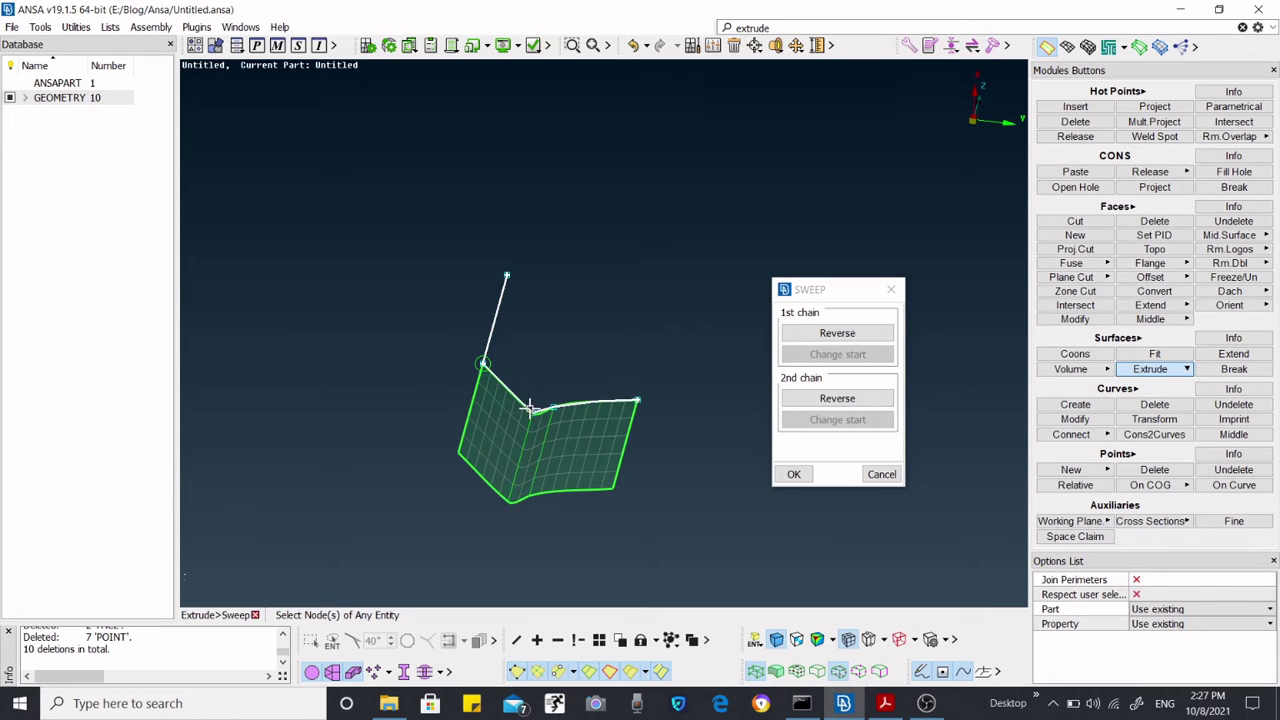
pyautogui.click(532, 411)
pyautogui.click(637, 401)
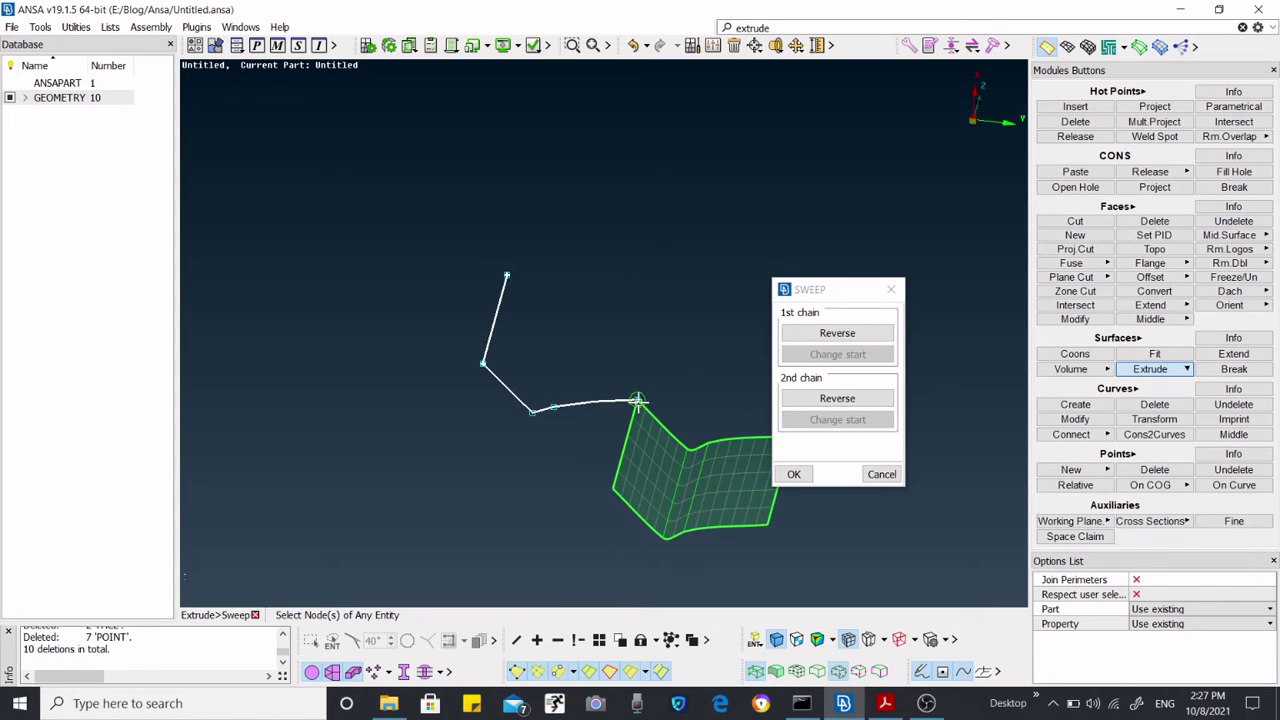
pyautogui.click(537, 410)
pyautogui.click(507, 276)
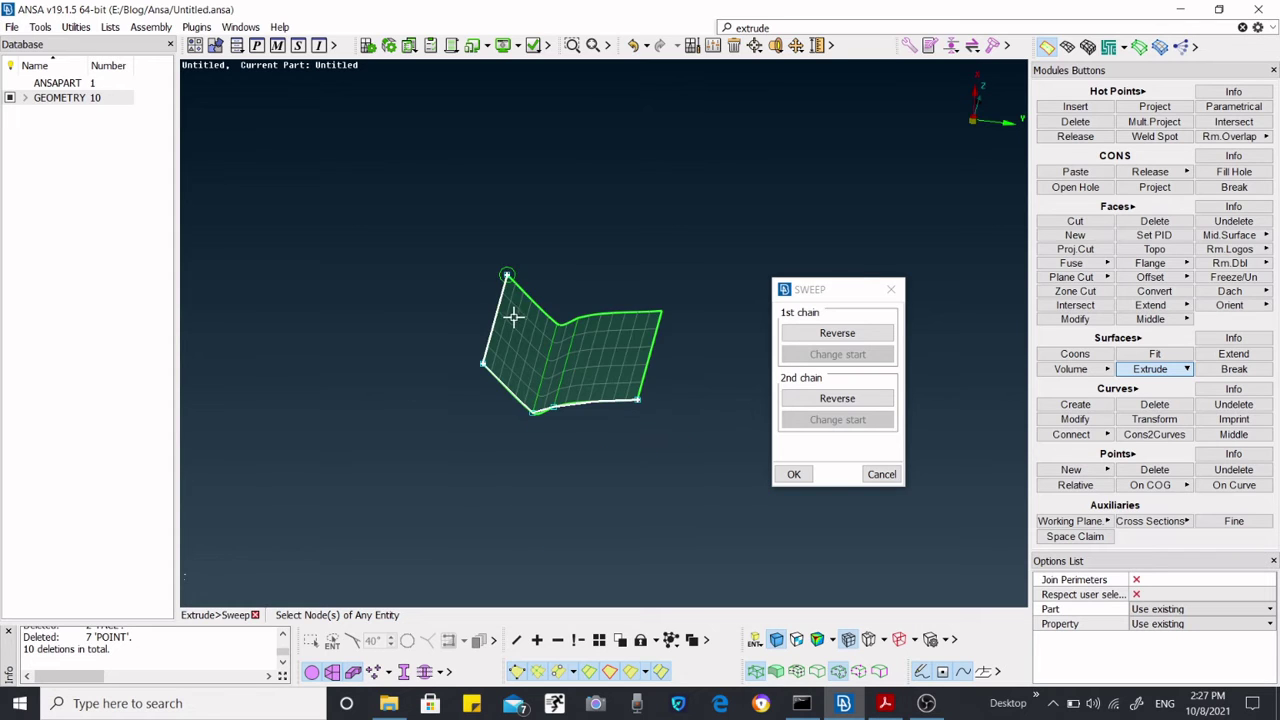
# Accept the sweep, create a SHELL property named SECTION_SHELL_sweep_surf, and assign it to the surface.
pyautogui.scroll(5, 513, 325)
pyautogui.scroll(-4, 513, 343)
pyautogui.keyDown('ctrl'); pyautogui.moveTo(528, 334); pyautogui.dragTo(560, 349); pyautogui.keyUp('ctrl')
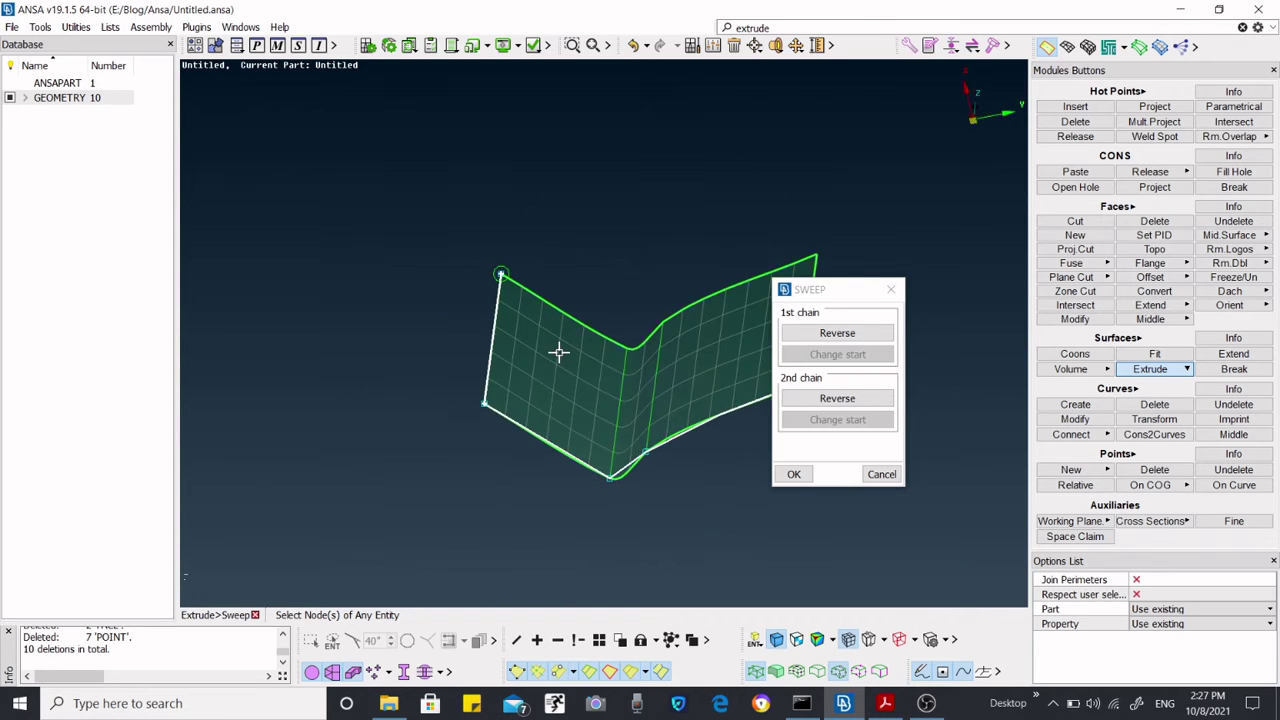
pyautogui.click(795, 475)
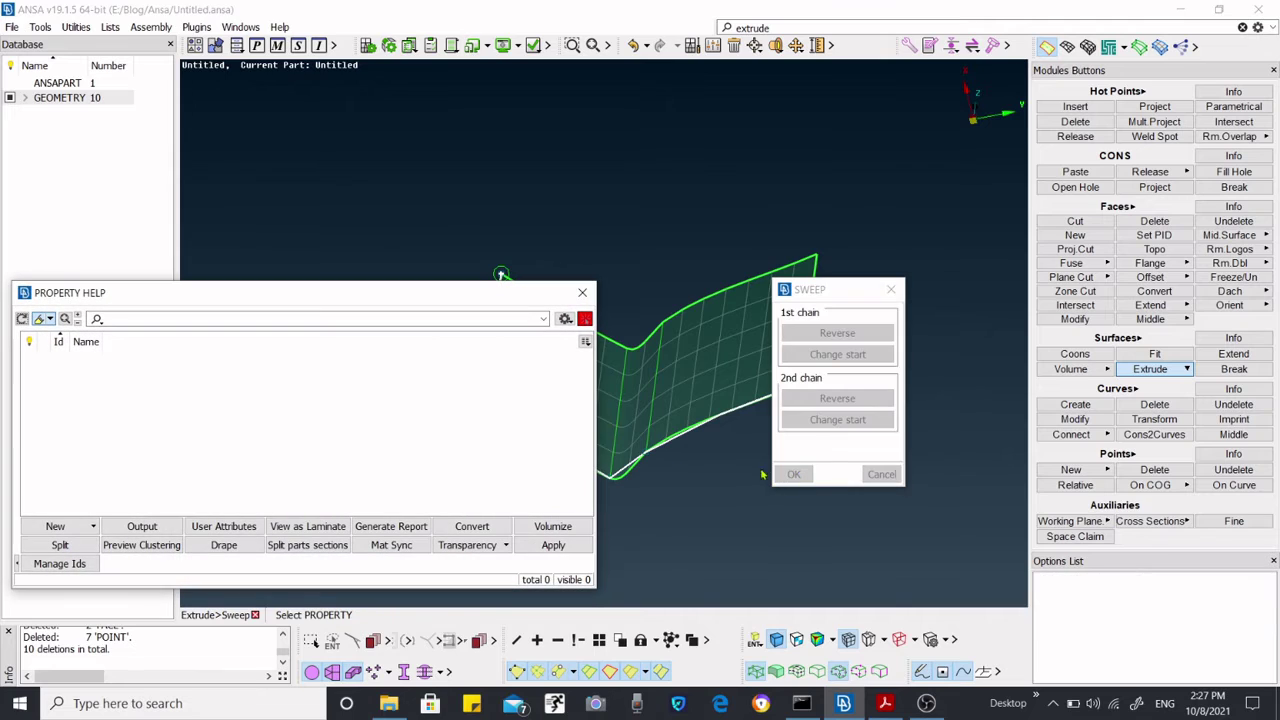
pyautogui.click(88, 527)
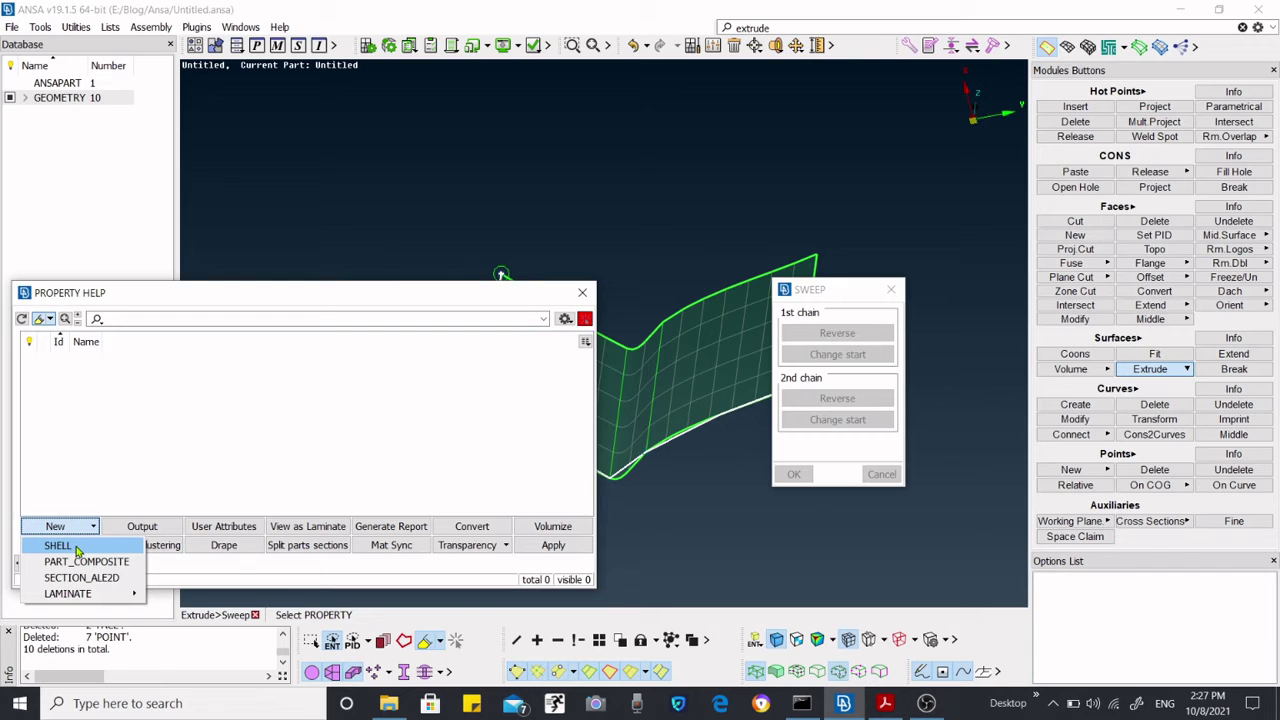
pyautogui.click(78, 548)
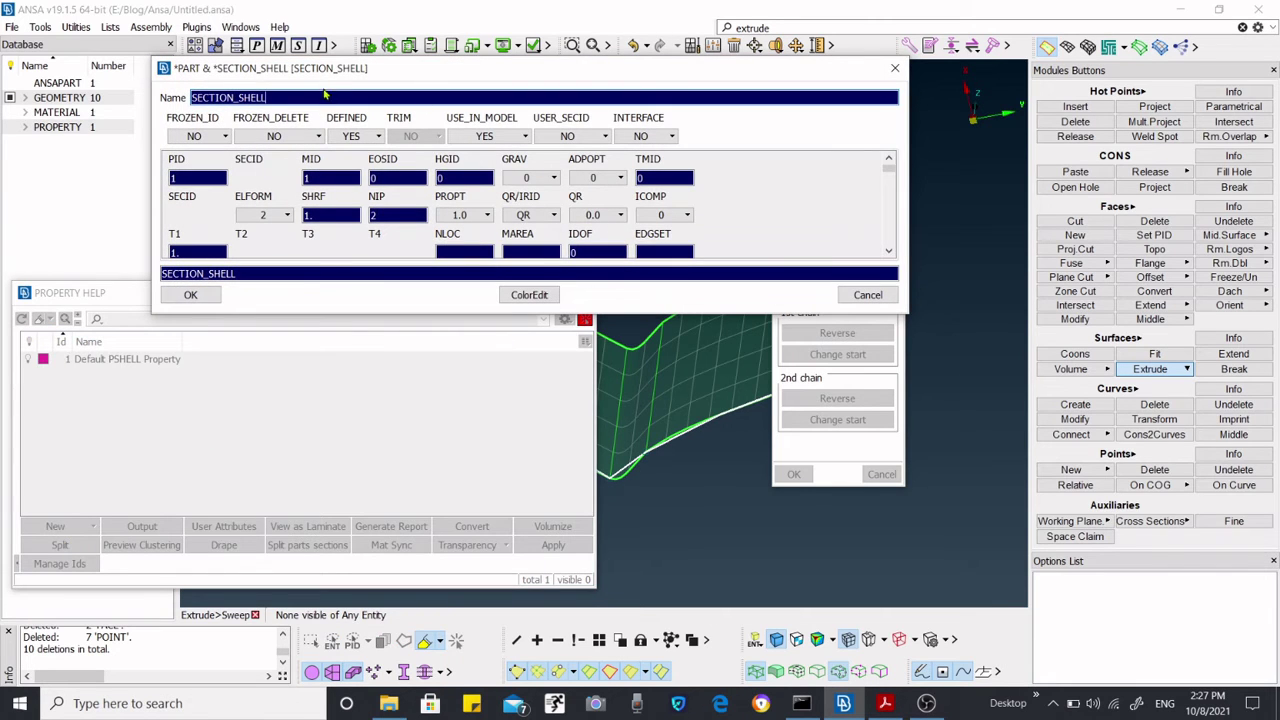
pyautogui.click(318, 93)
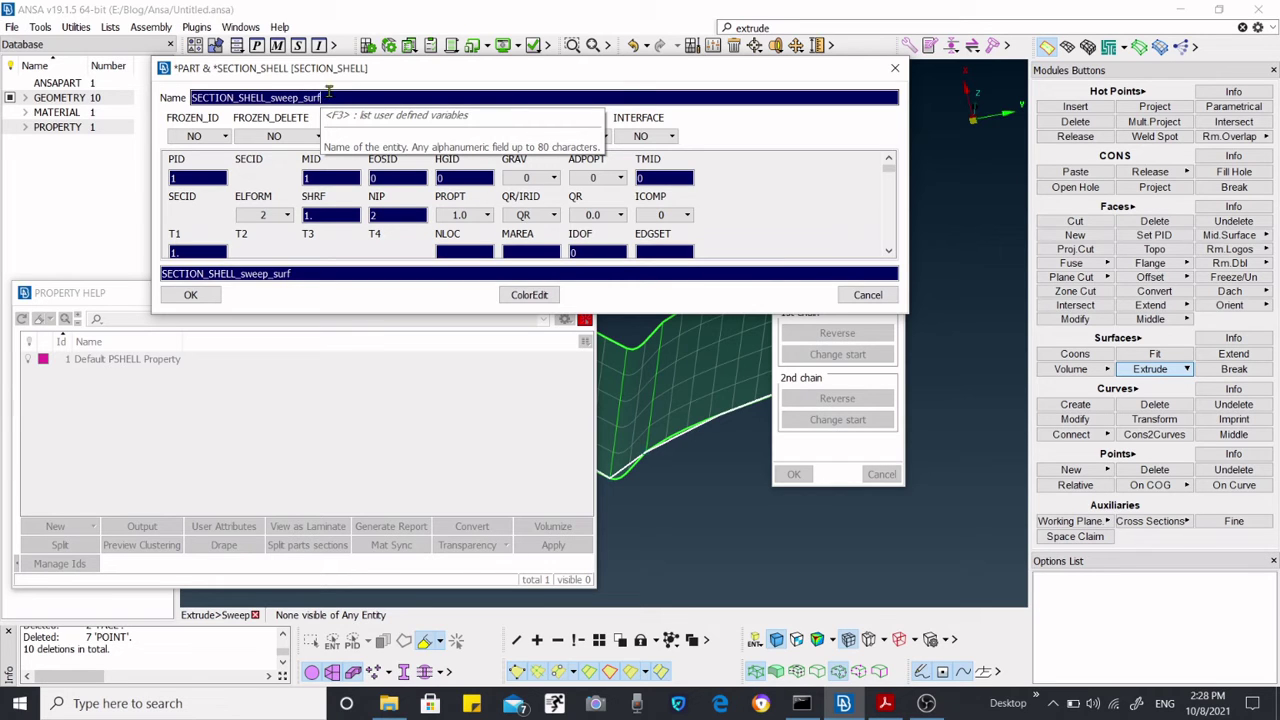
pyautogui.click(190, 294)
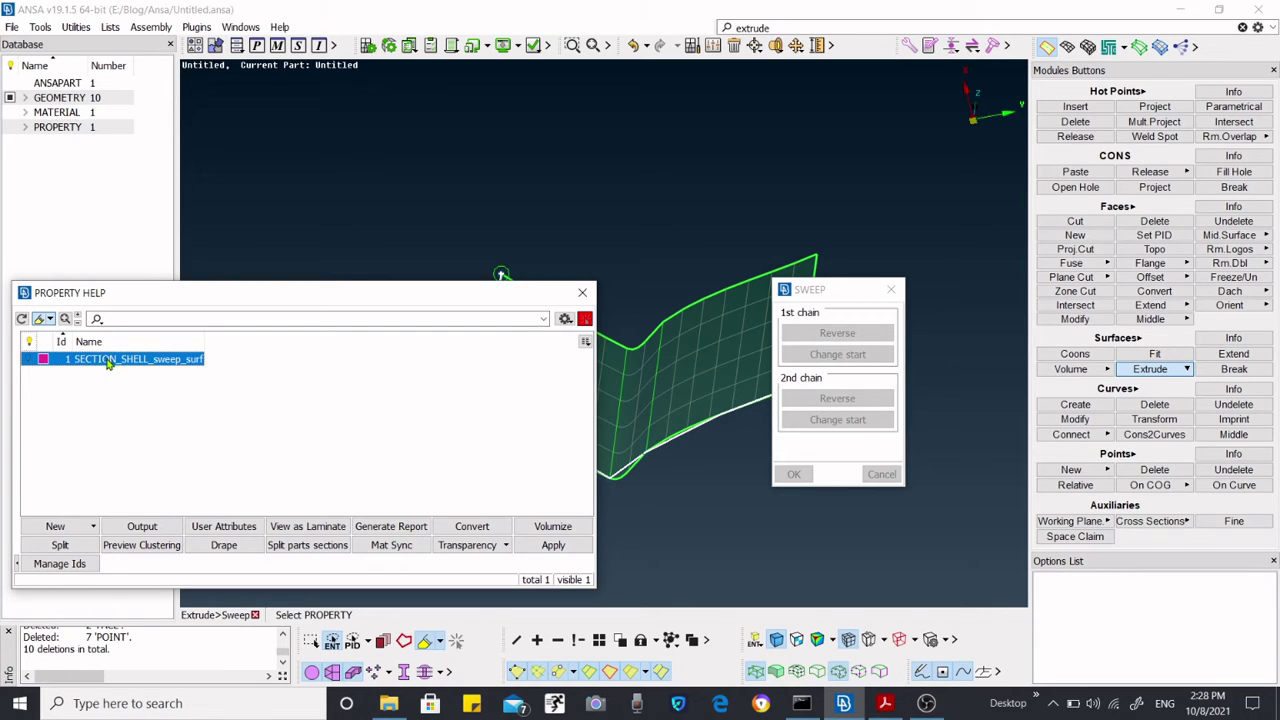
pyautogui.doubleClick(115, 359)
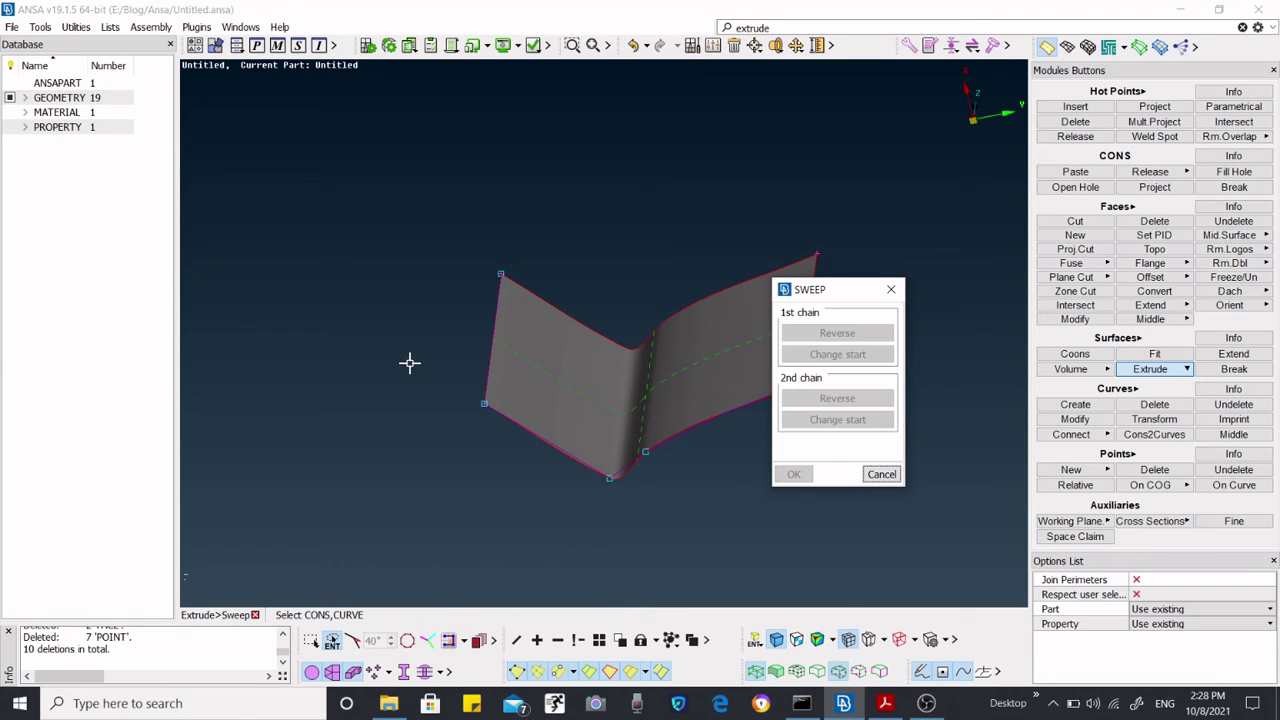
# Examine the finished sweep surface up close and from several angles, and close the Sweep function.
pyautogui.scroll(3, 655, 412)
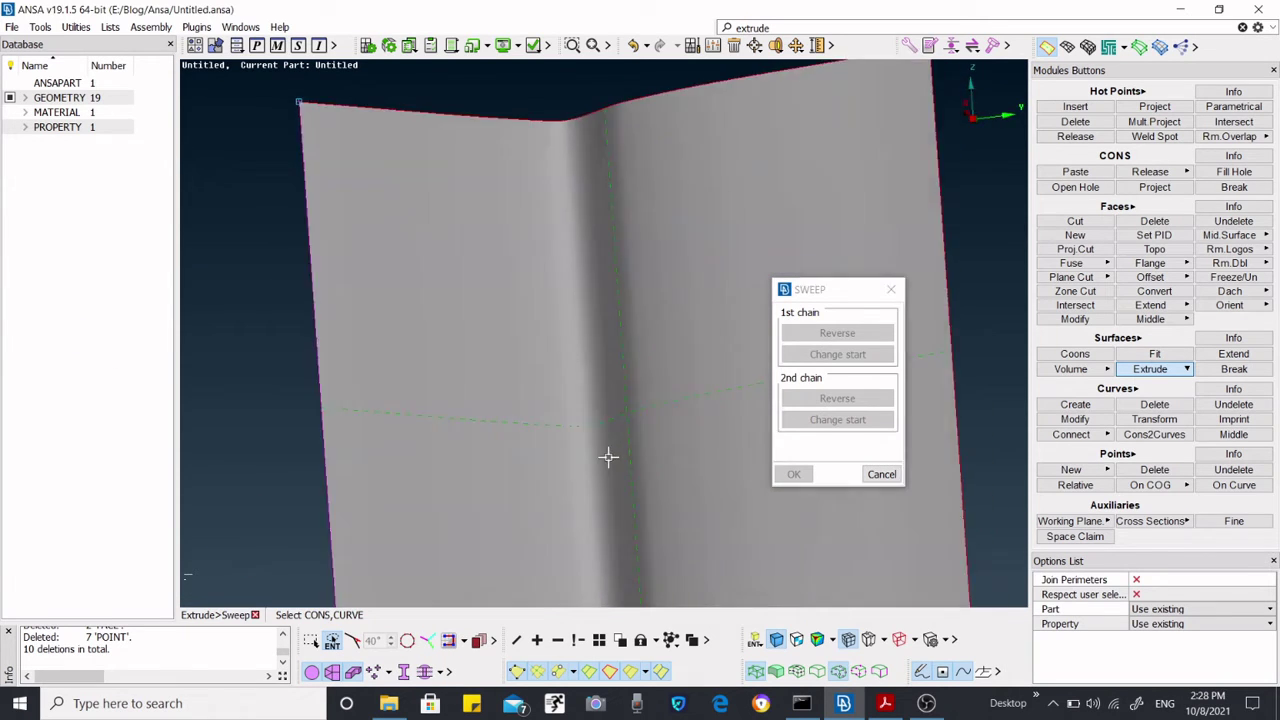
pyautogui.scroll(-5, 609, 403)
pyautogui.moveTo(606, 432)
pyautogui.keyDown('ctrl'); pyautogui.mouseDown()
pyautogui.moveTo(517, 300)
pyautogui.moveTo(523, 406)
pyautogui.moveTo(591, 449)
pyautogui.moveTo(594, 432)
pyautogui.mouseUp(); pyautogui.keyUp('ctrl')
pyautogui.scroll(4, 623, 440)
pyautogui.scroll(-4, 608, 407)
pyautogui.click(881, 474)
pyautogui.scroll(4, 629, 429)
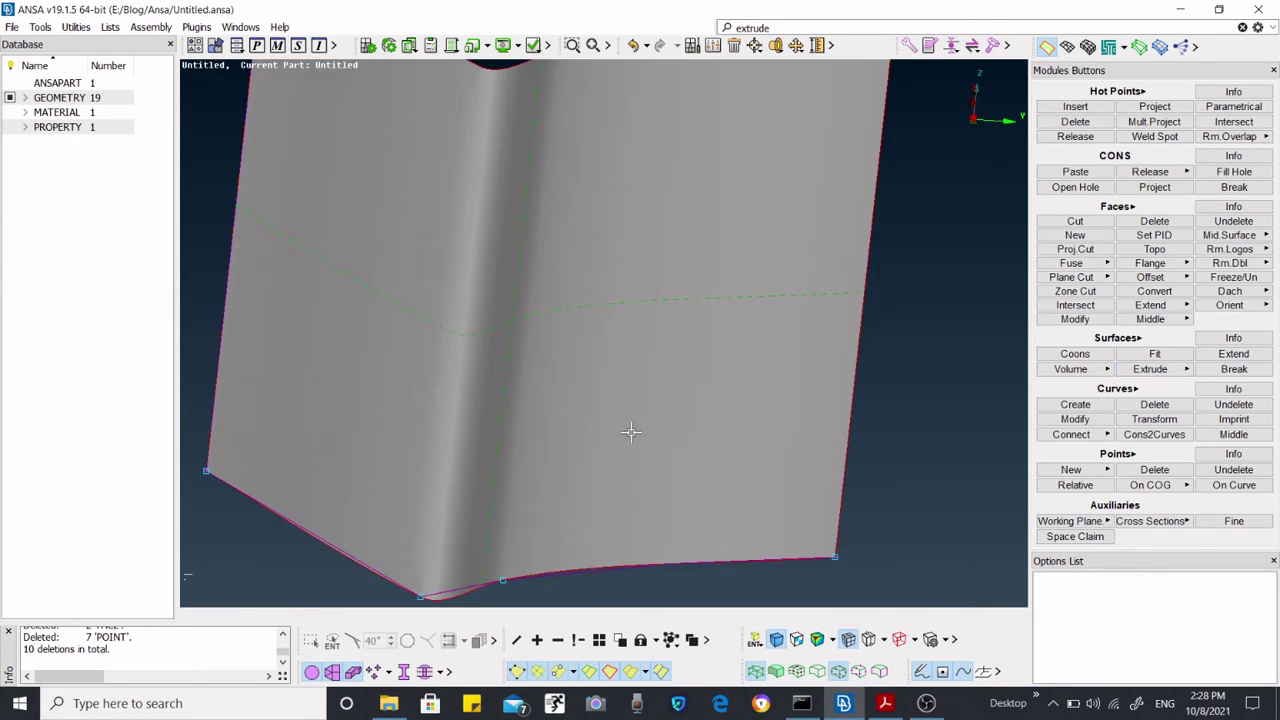
pyautogui.scroll(-3, 669, 413)
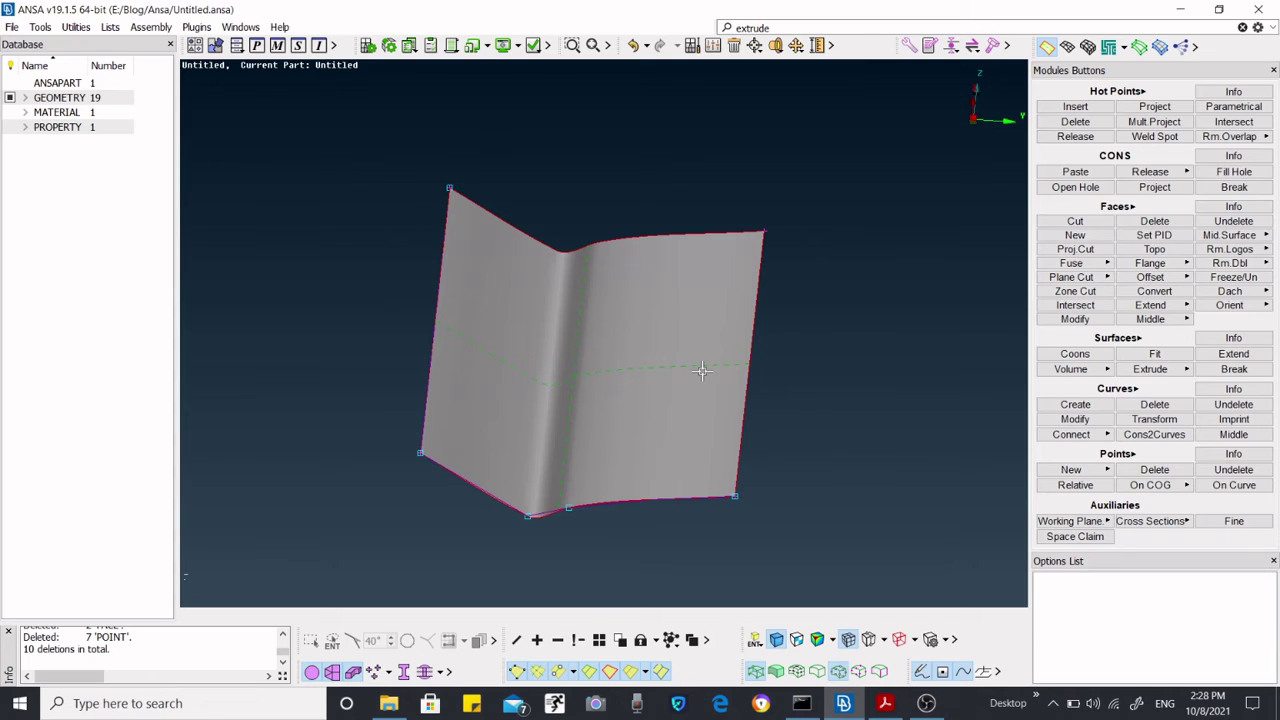
pyautogui.click(1152, 372)
pyautogui.click(1157, 387)
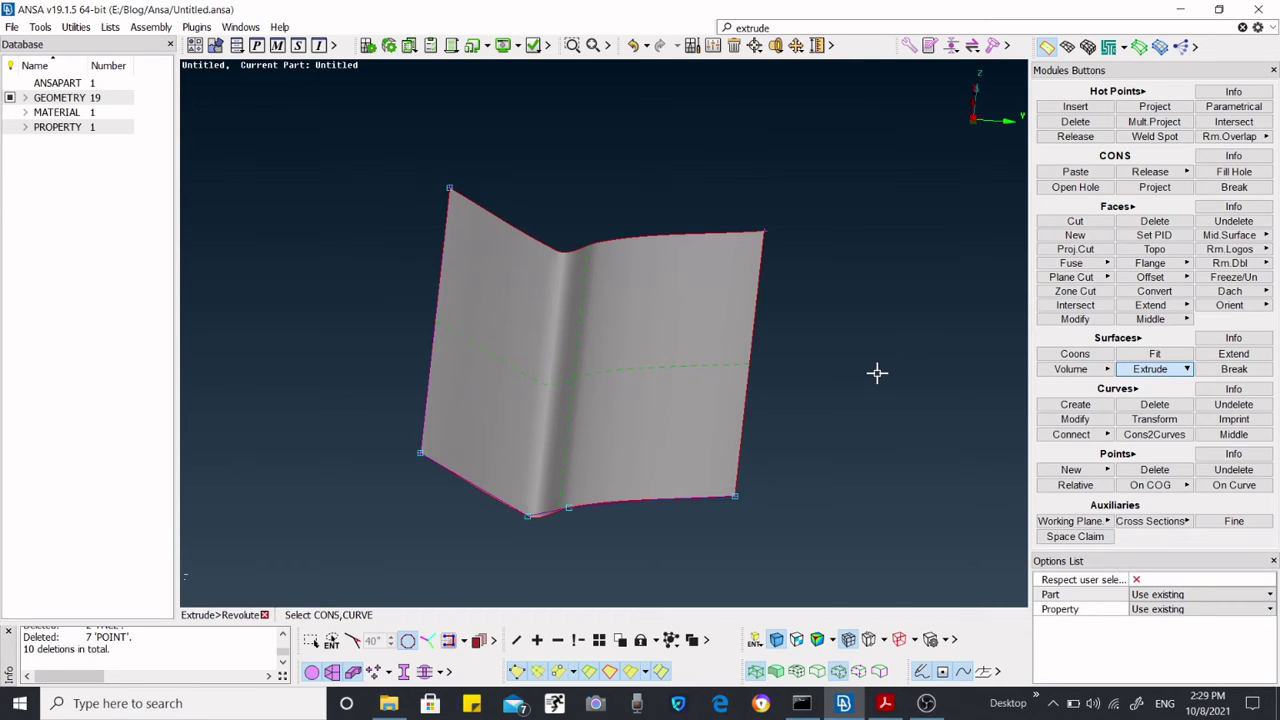
pyautogui.press('Escape')
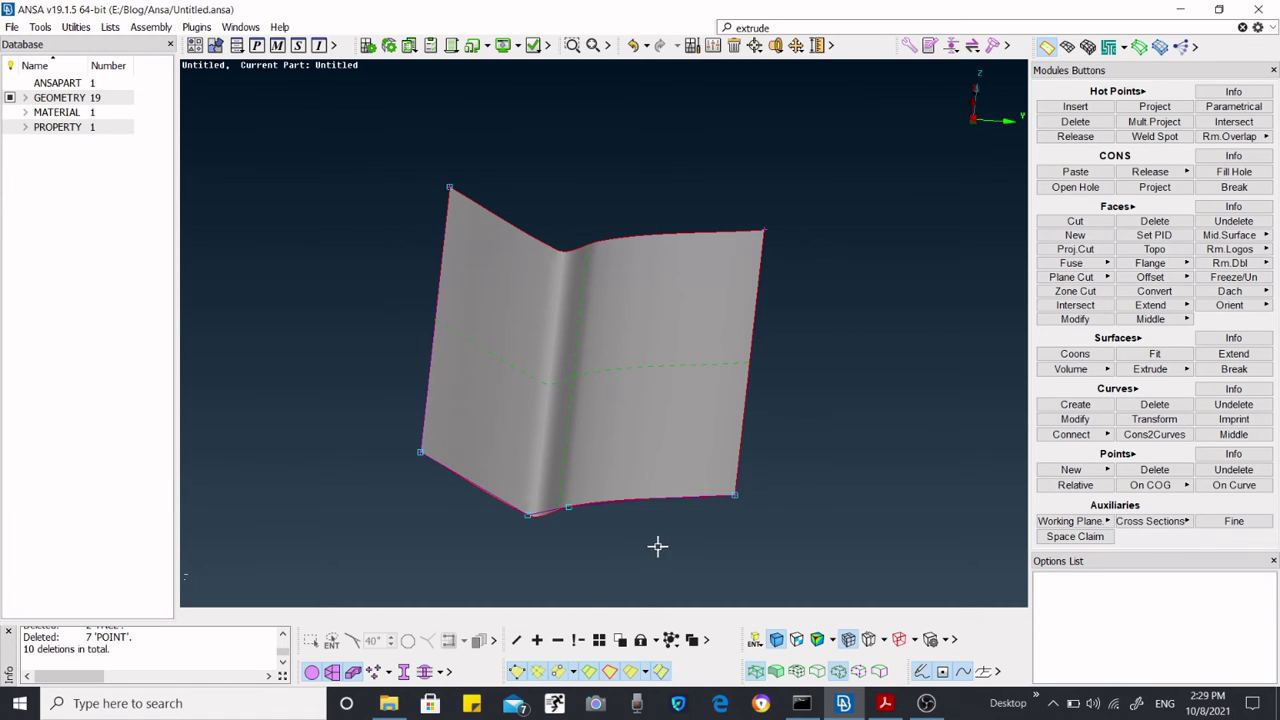
# Hide the surface and select all remaining curves and points for copying.
pyautogui.click(519, 673)
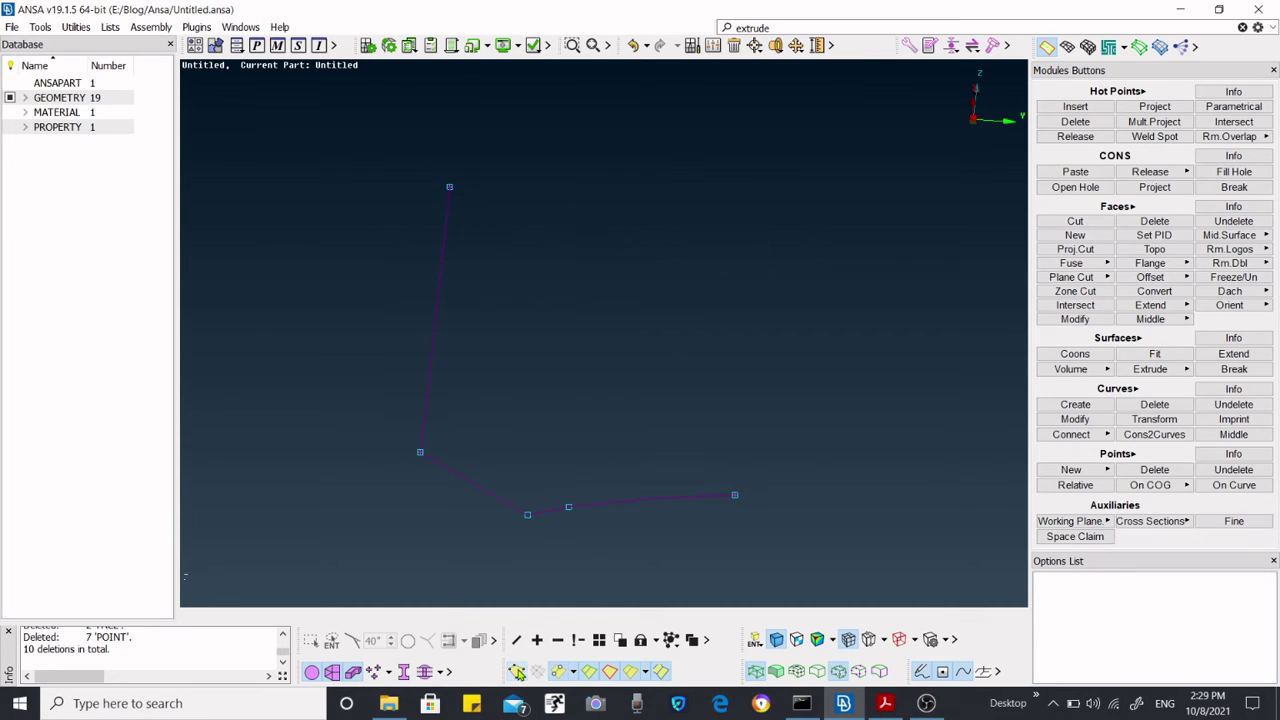
pyautogui.keyDown('ctrl'); pyautogui.moveTo(554, 471); pyautogui.dragTo(523, 463); pyautogui.keyUp('ctrl')
pyautogui.click(796, 46)
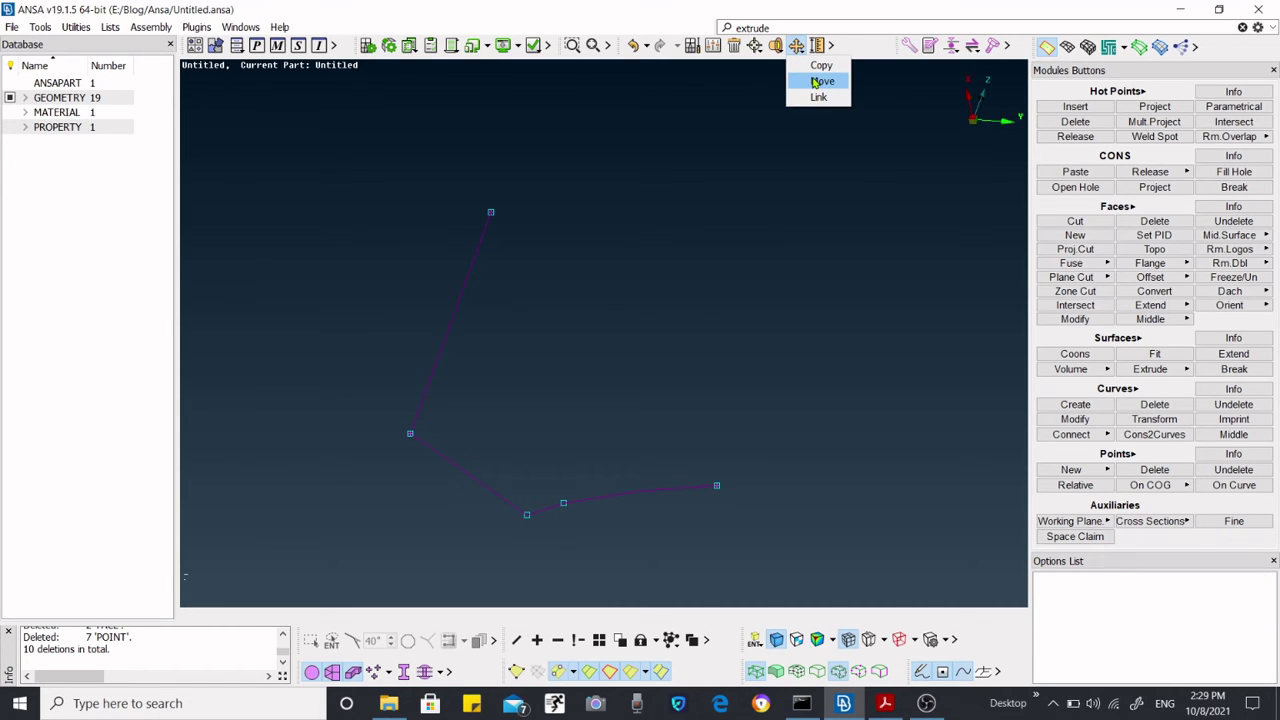
pyautogui.click(821, 65)
pyautogui.scroll(-3, 608, 250)
pyautogui.moveTo(462, 185); pyautogui.dragTo(732, 448)
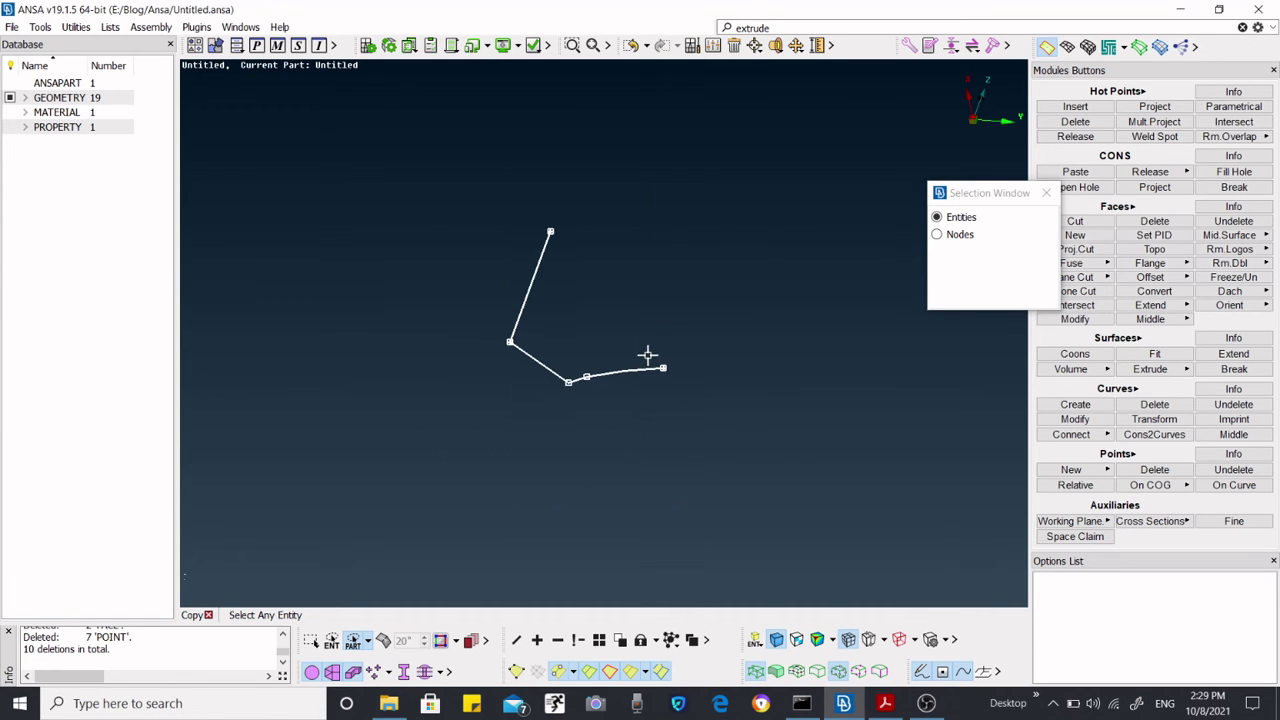
pyautogui.scroll(3, 645, 352)
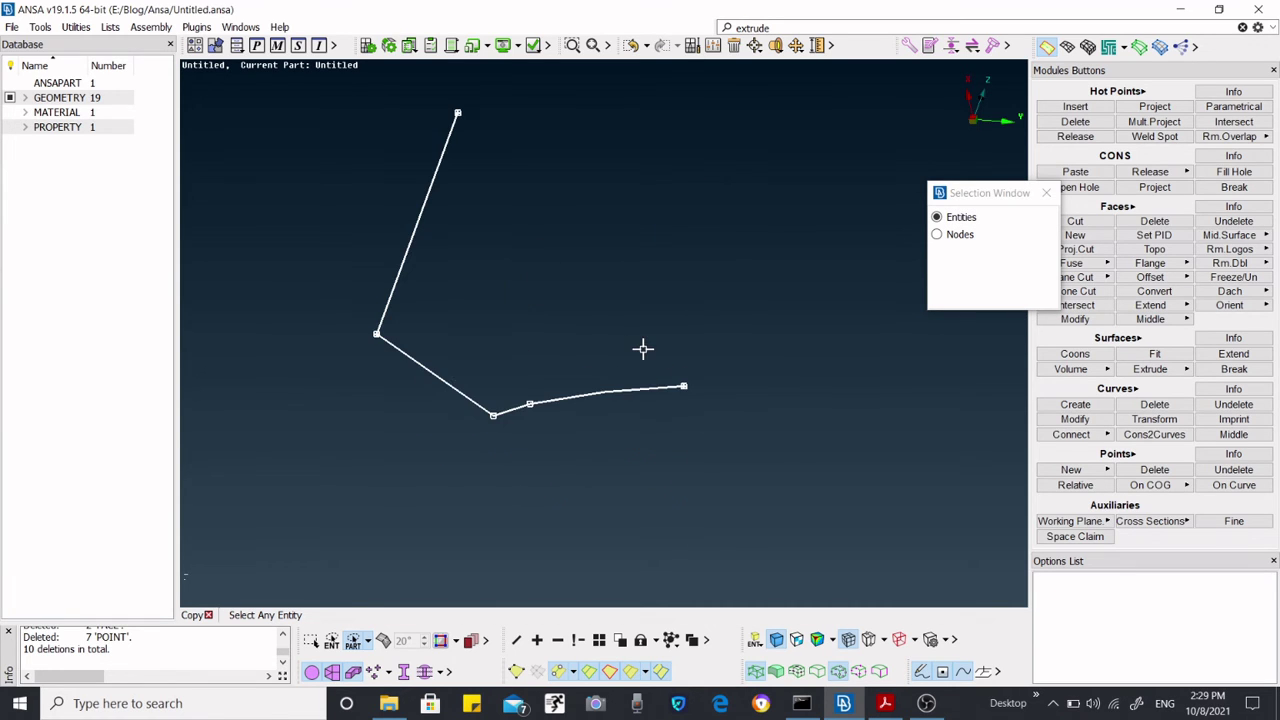
pyautogui.middleClick(585, 443)
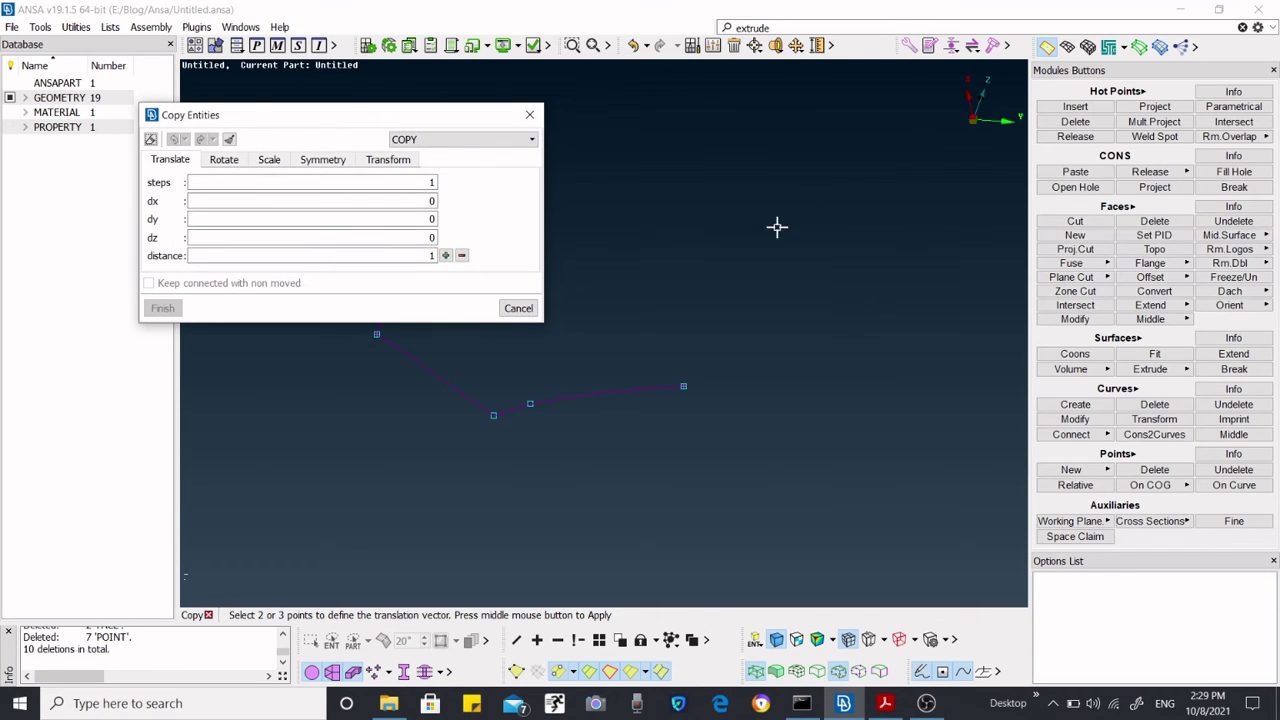
# Copy the selected curves and points once along +Y with dy 1 and distance 20, using No-Offset PID and Same Part, and close the copy function.
pyautogui.scroll(-5, 858, 296)
pyautogui.keyDown('ctrl'); pyautogui.moveTo(745, 282); pyautogui.dragTo(711, 306); pyautogui.keyUp('ctrl')
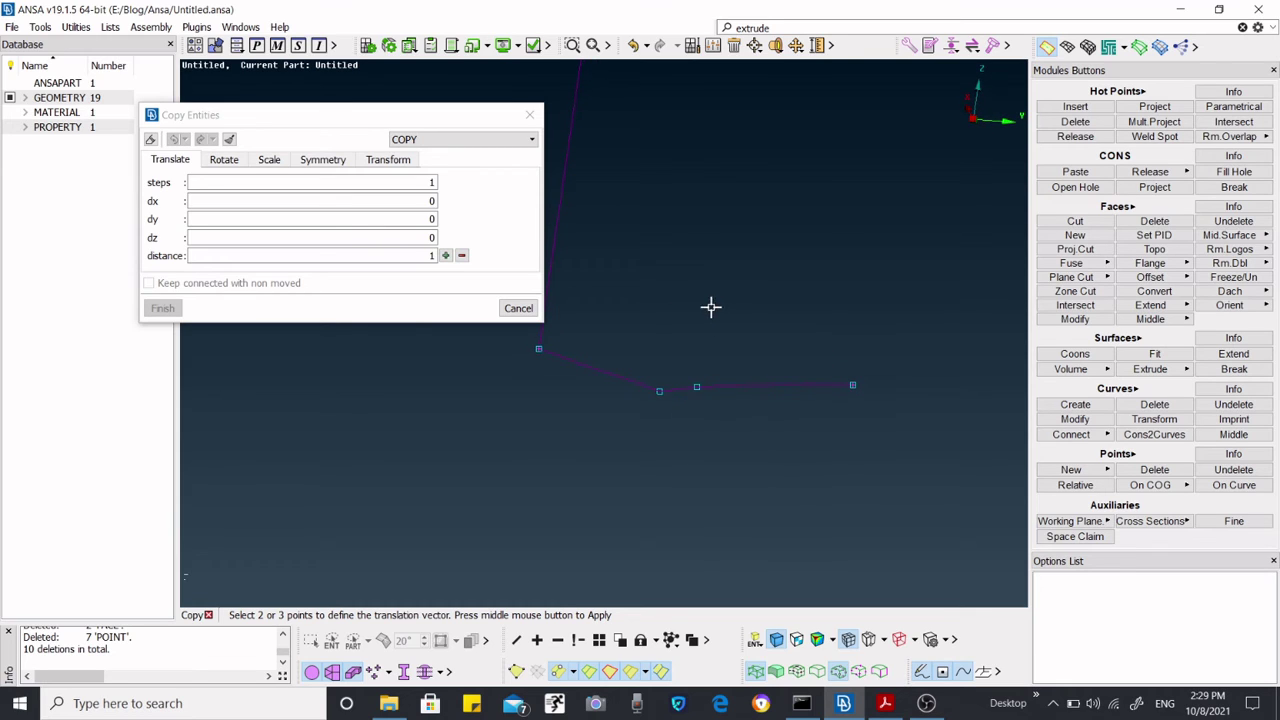
pyautogui.click(425, 218)
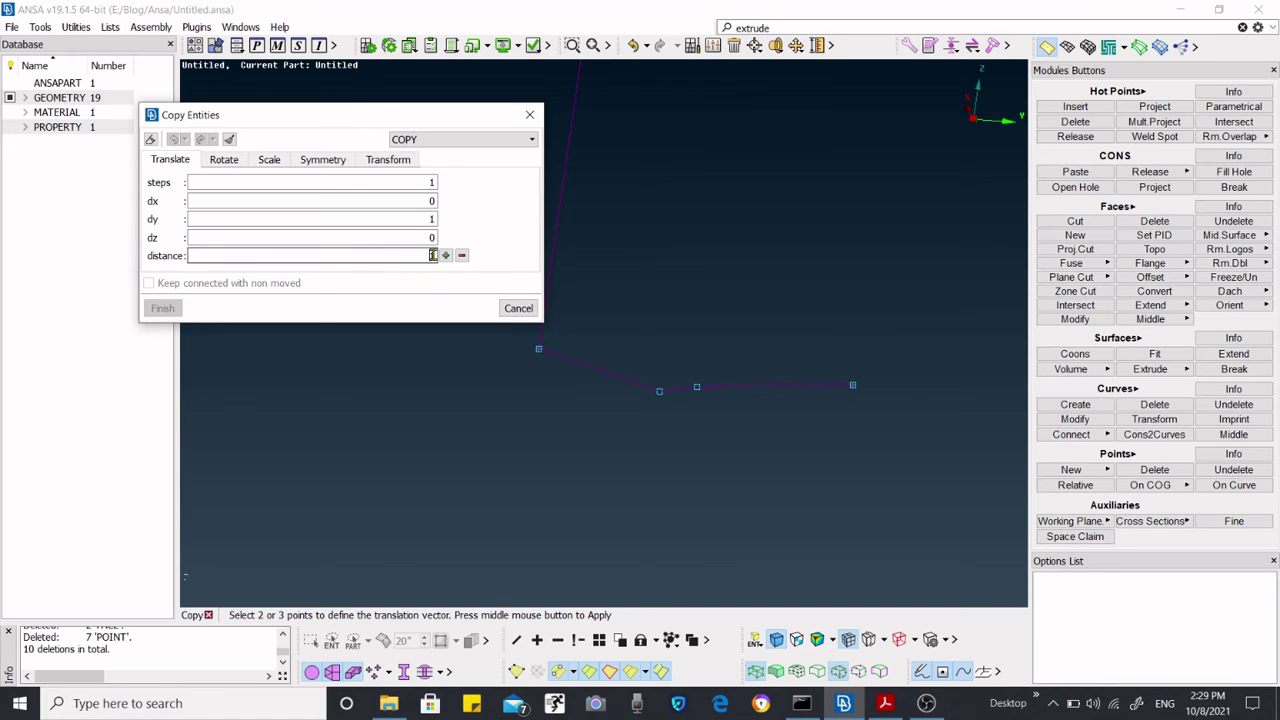
pyautogui.click(432, 256)
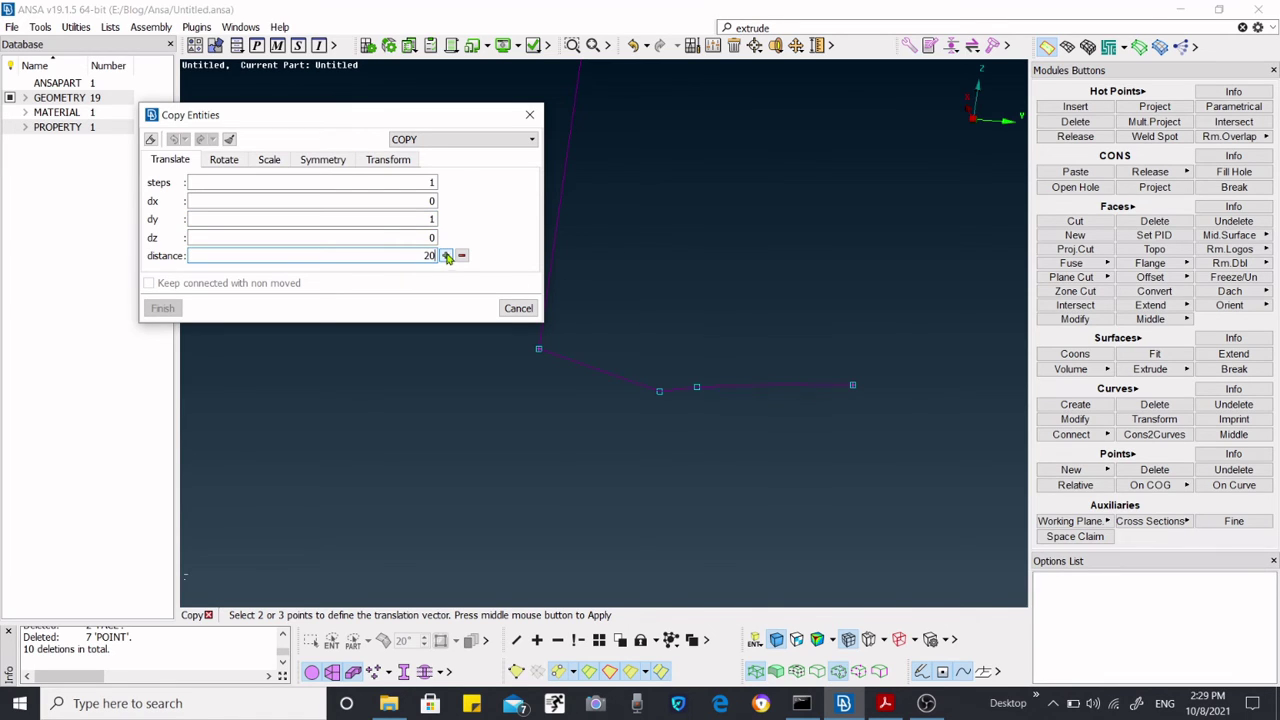
pyautogui.middleClick(343, 283)
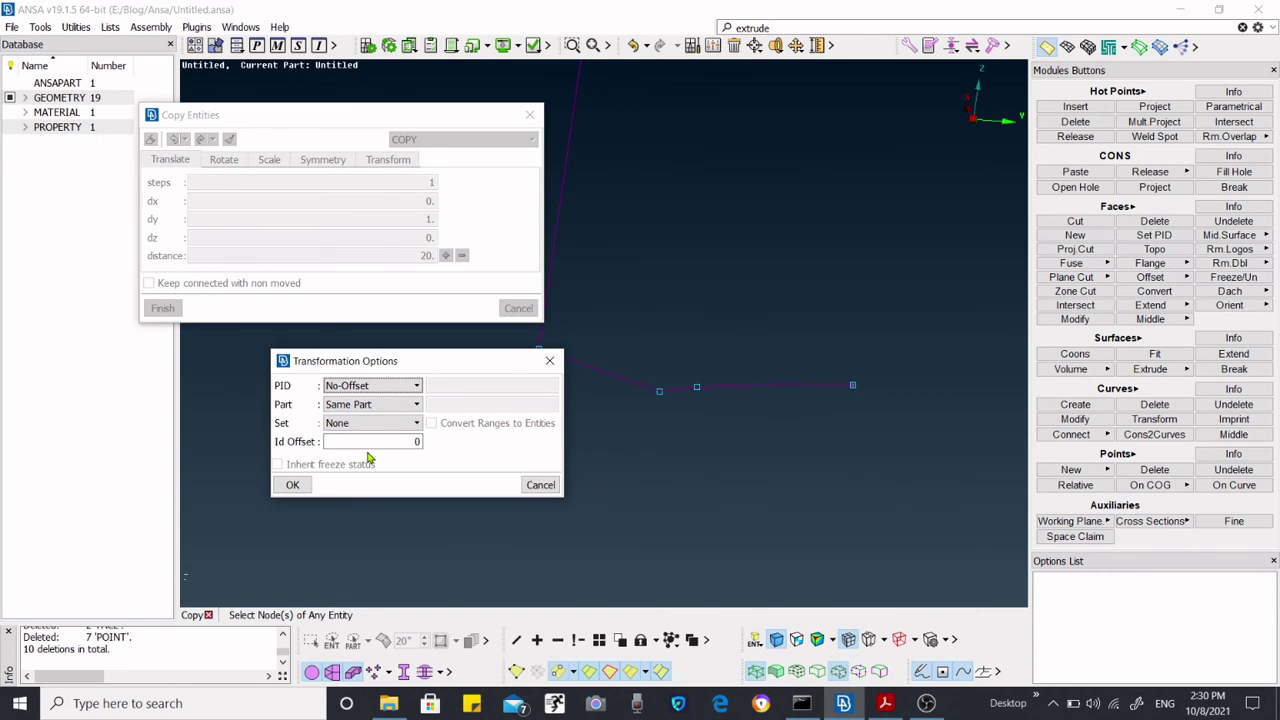
pyautogui.click(292, 484)
pyautogui.moveTo(590, 461)
pyautogui.keyDown('ctrl'); pyautogui.mouseDown()
pyautogui.moveTo(500, 454)
pyautogui.moveTo(577, 437)
pyautogui.moveTo(634, 463)
pyautogui.moveTo(598, 440)
pyautogui.mouseUp(); pyautogui.keyUp('ctrl')
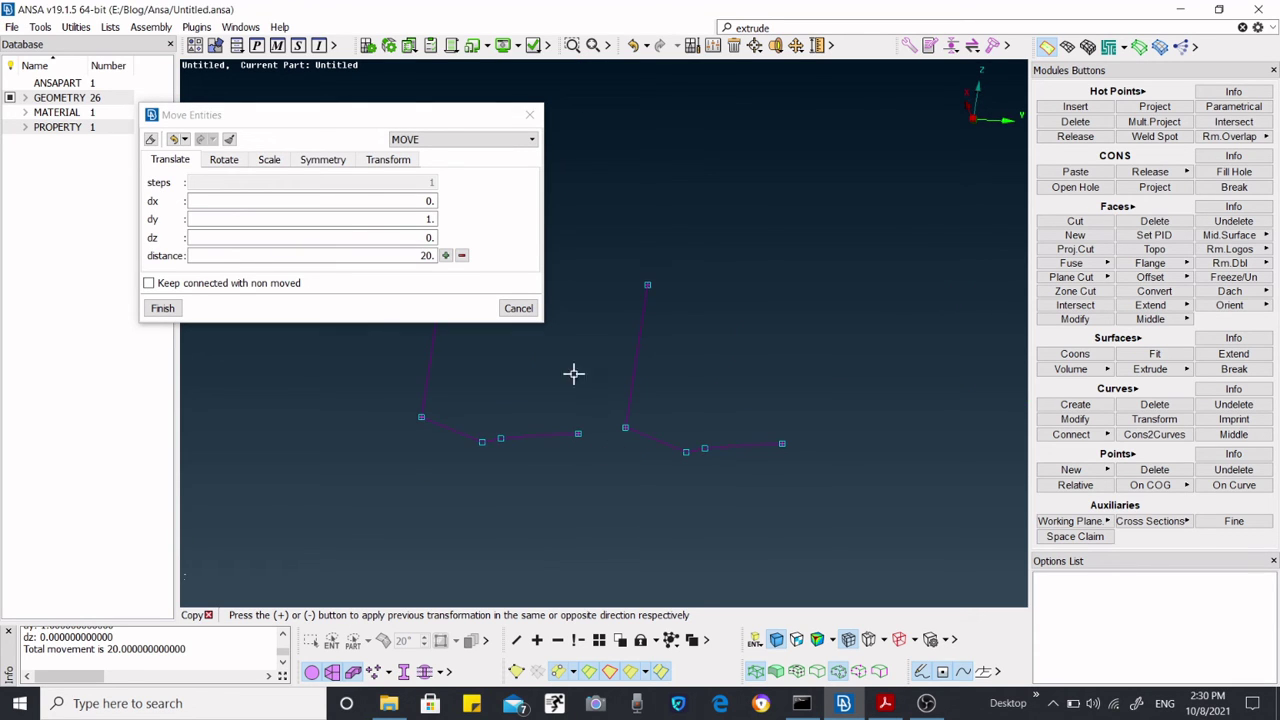
pyautogui.click(163, 309)
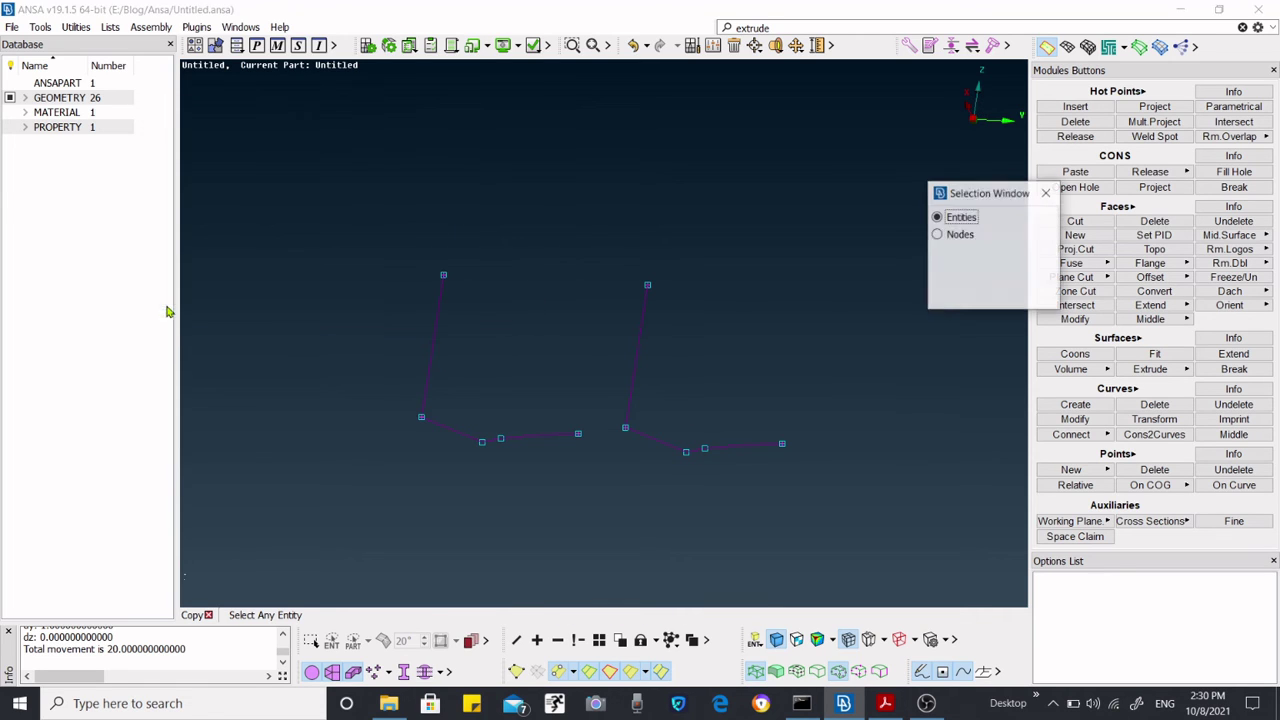
pyautogui.click(1046, 192)
# Show the sweep surface again beside the copied curves.
pyautogui.scroll(3, 655, 461)
pyautogui.scroll(-6, 668, 478)
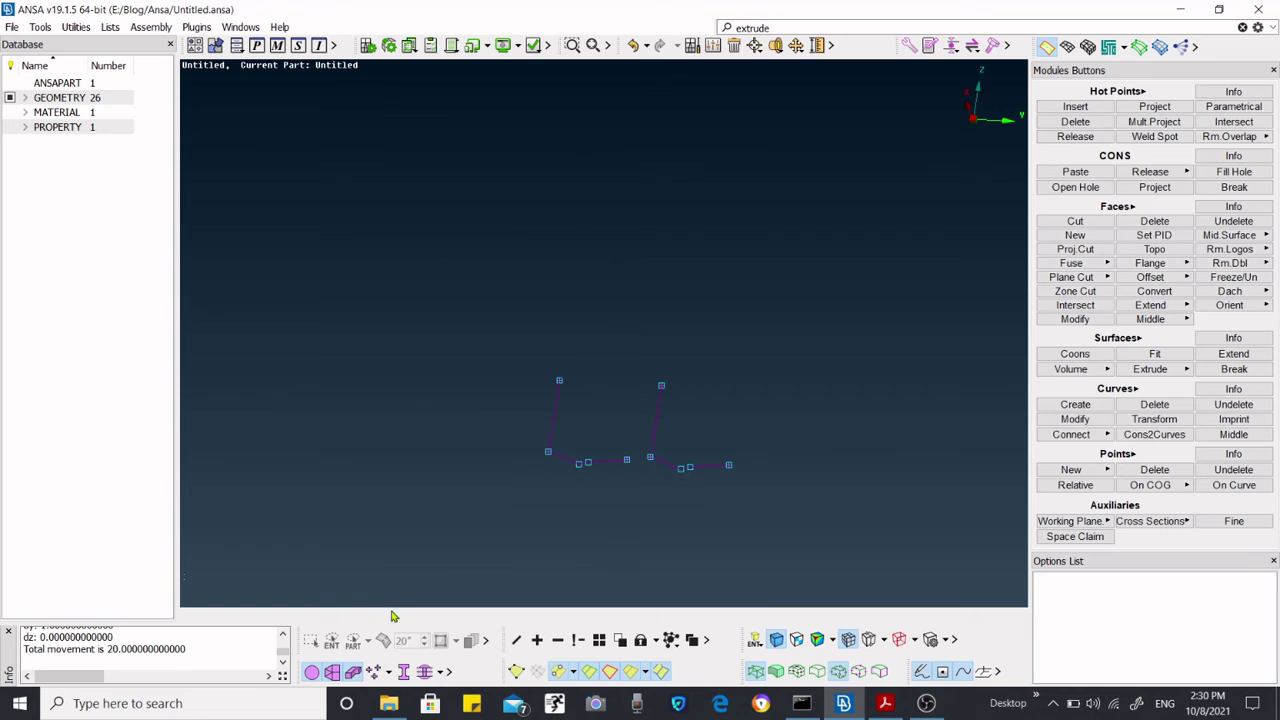
pyautogui.click(517, 671)
pyautogui.scroll(3, 629, 434)
pyautogui.keyDown('ctrl'); pyautogui.moveTo(626, 394); pyautogui.dragTo(635, 472); pyautogui.keyUp('ctrl')
pyautogui.scroll(3, 749, 506)
pyautogui.scroll(-3, 734, 500)
pyautogui.moveTo(734, 500)
pyautogui.keyDown('ctrl'); pyautogui.mouseDown()
pyautogui.moveTo(686, 463)
pyautogui.moveTo(751, 518)
pyautogui.mouseUp(); pyautogui.keyUp('ctrl')
pyautogui.scroll(3, 751, 518)
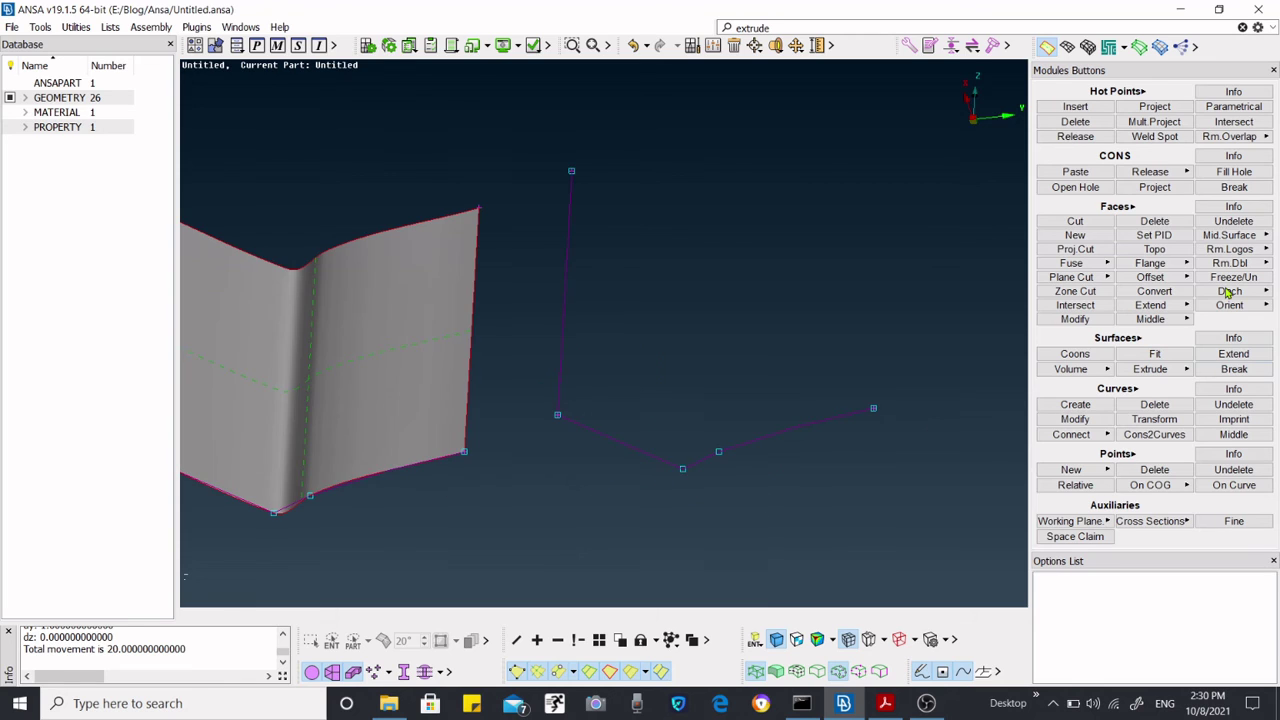
# Set up a Glide surface from the copied straight upright curve and the copied bent curve as the two chains.
pyautogui.click(1185, 369)
pyautogui.click(1155, 419)
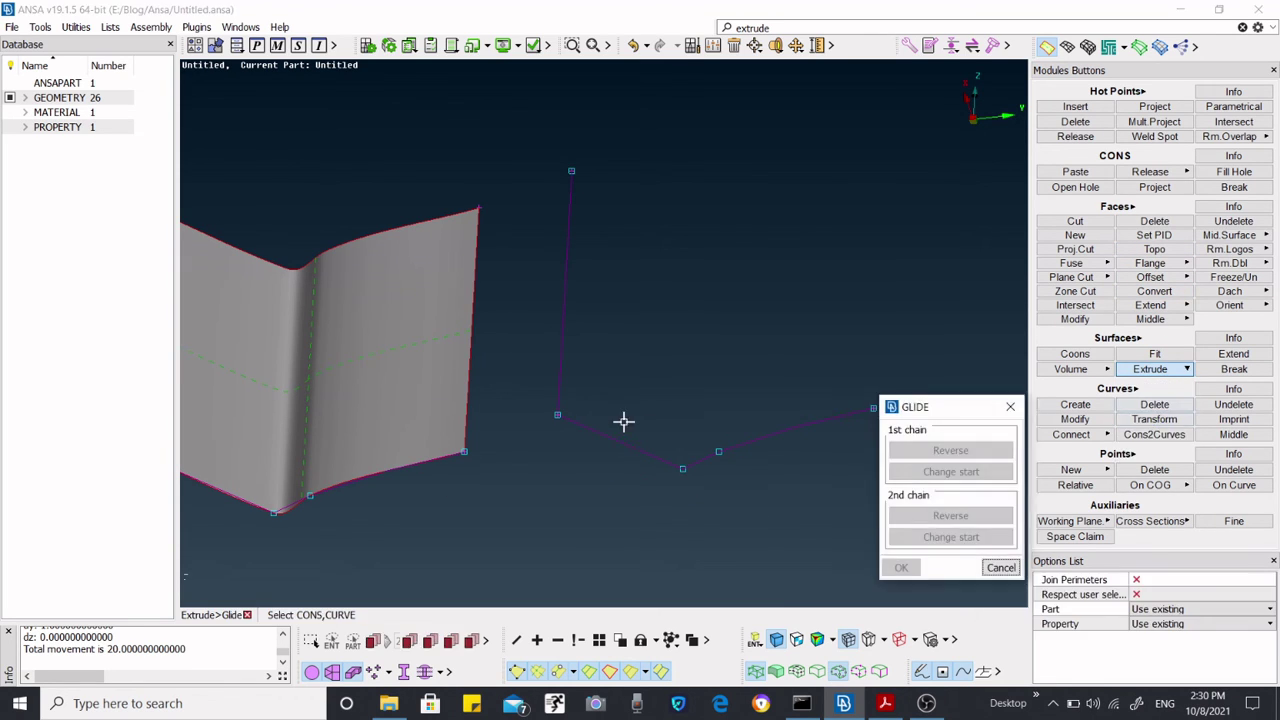
pyautogui.click(565, 359)
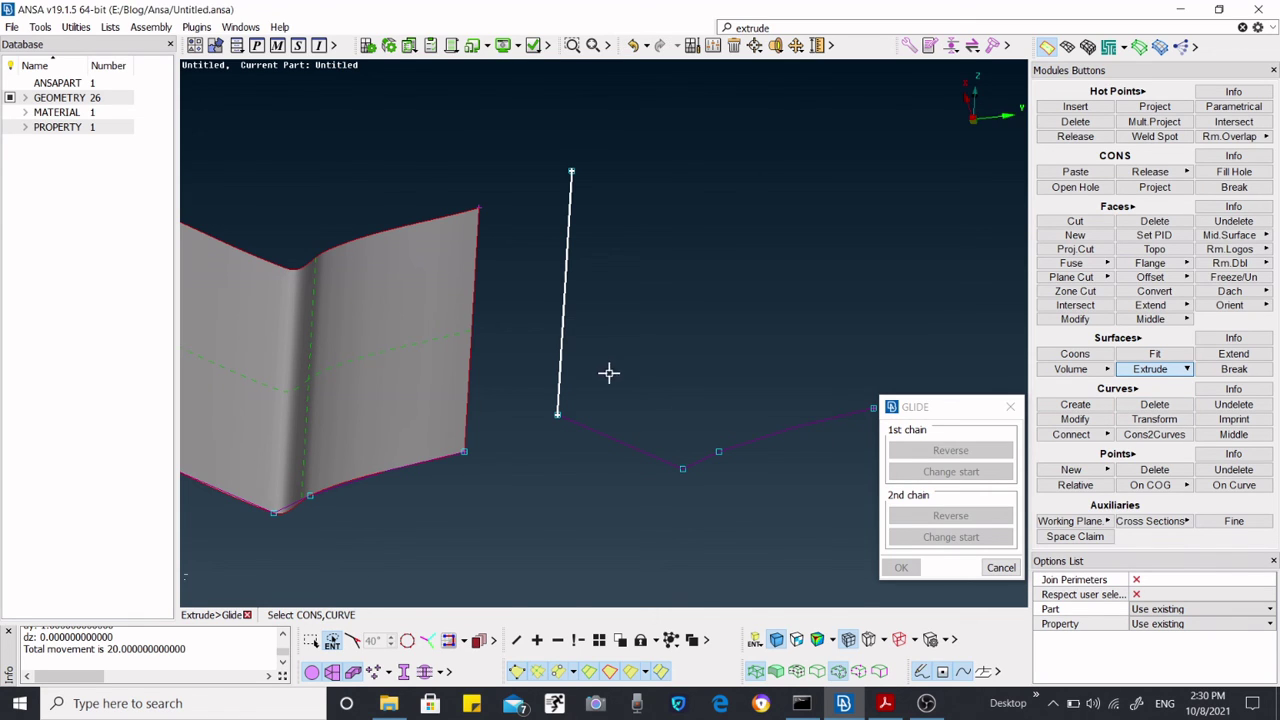
pyautogui.click(658, 463)
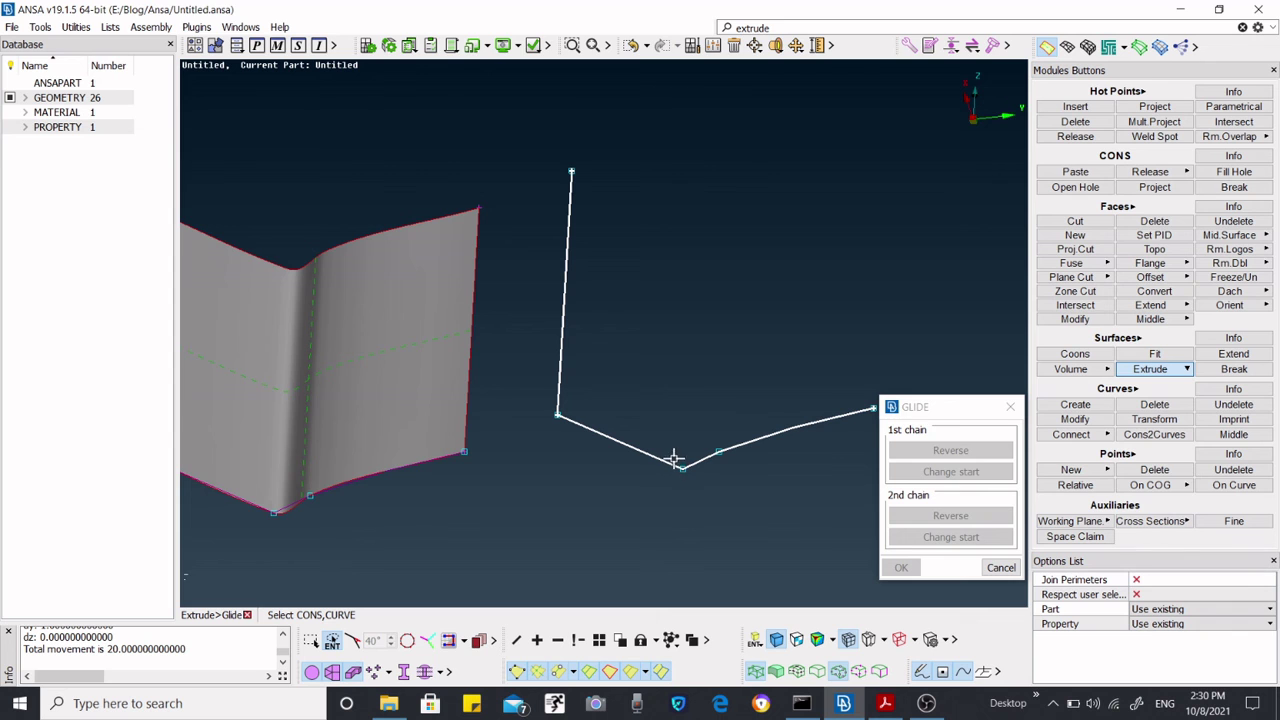
pyautogui.middleClick(666, 437)
pyautogui.keyDown('ctrl'); pyautogui.moveTo(743, 331); pyautogui.dragTo(654, 355); pyautogui.keyUp('ctrl')
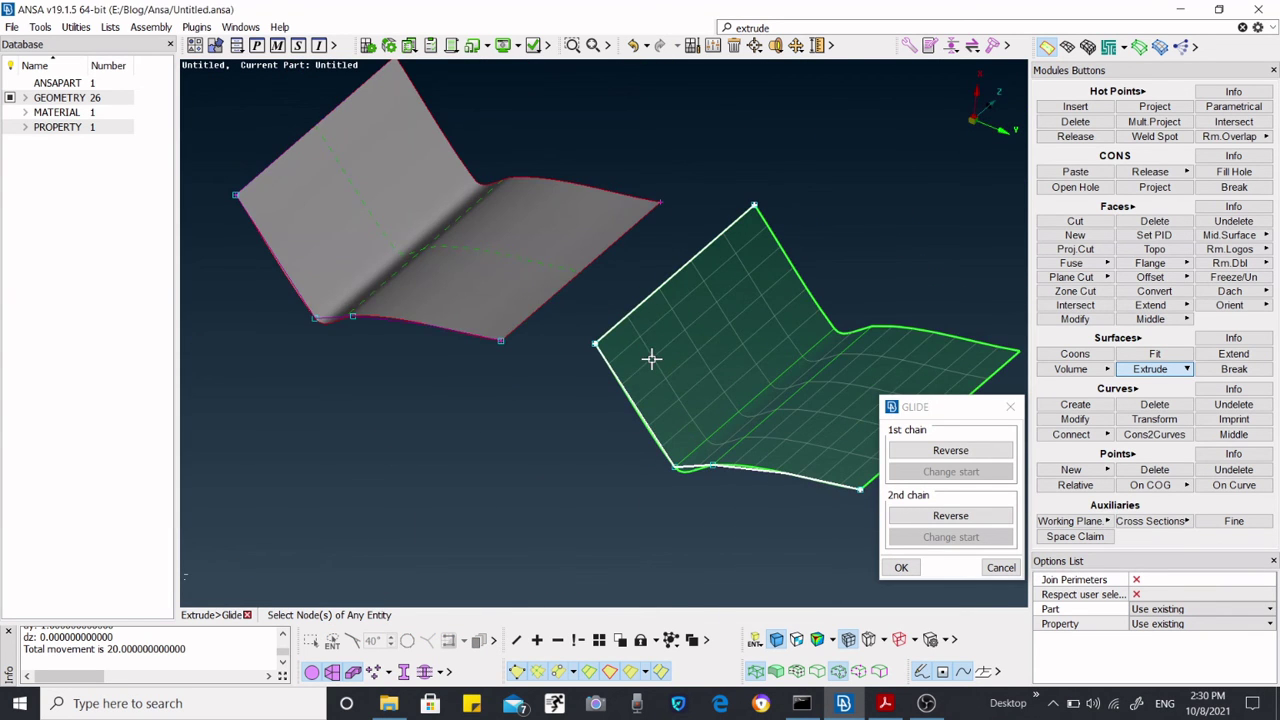
# Accept the glide, create a SHELL property named SECTION_SHELL_glide_surf, and assign it to the surface.
pyautogui.middleClick(645, 355)
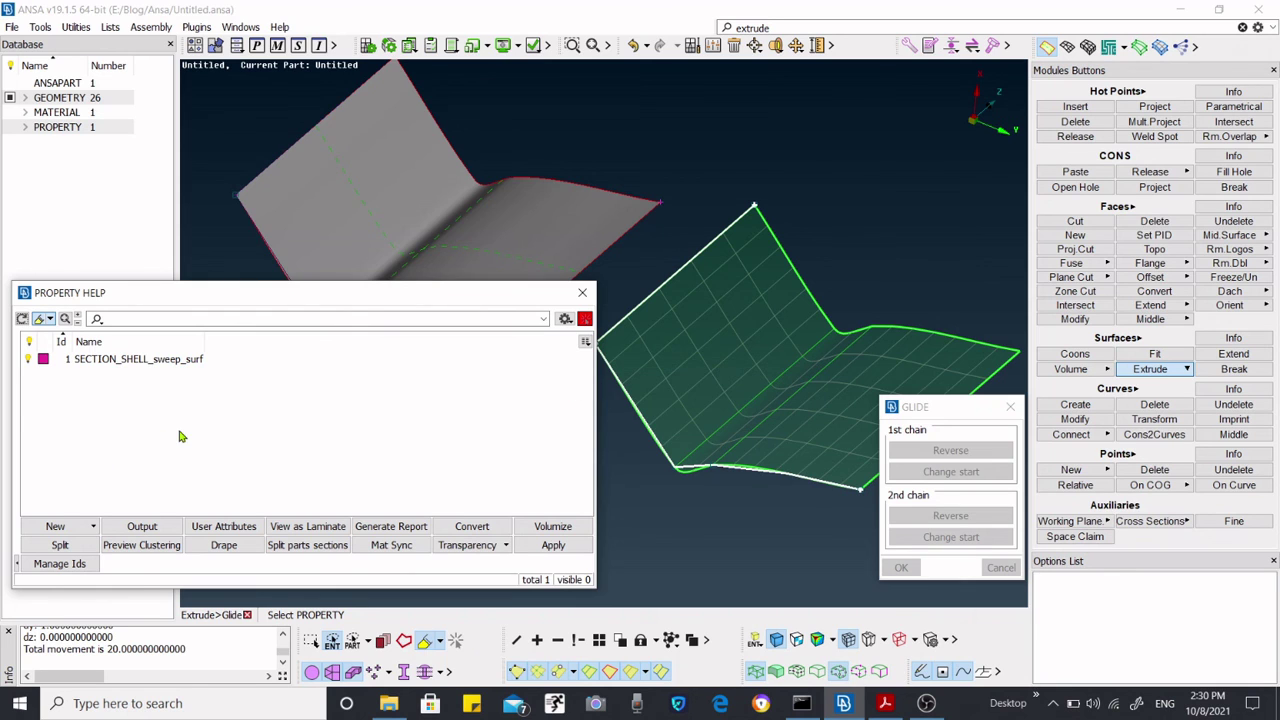
pyautogui.click(75, 527)
pyautogui.click(68, 550)
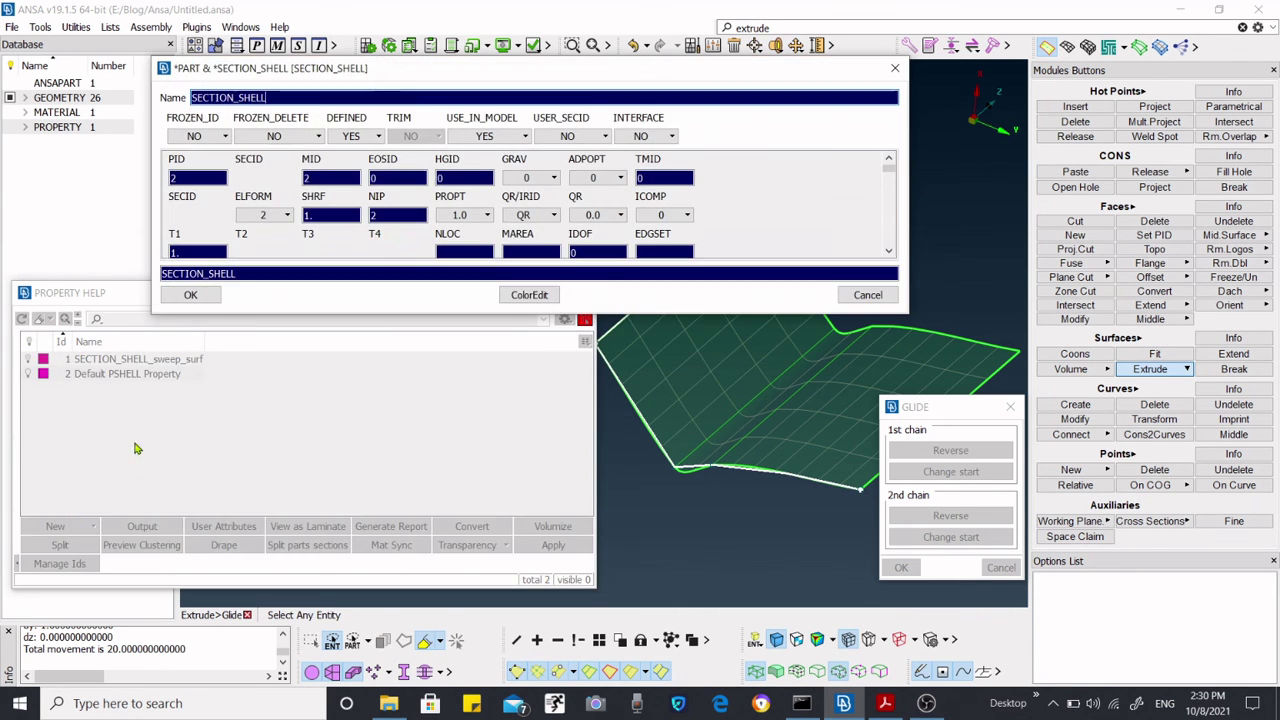
pyautogui.click(305, 97)
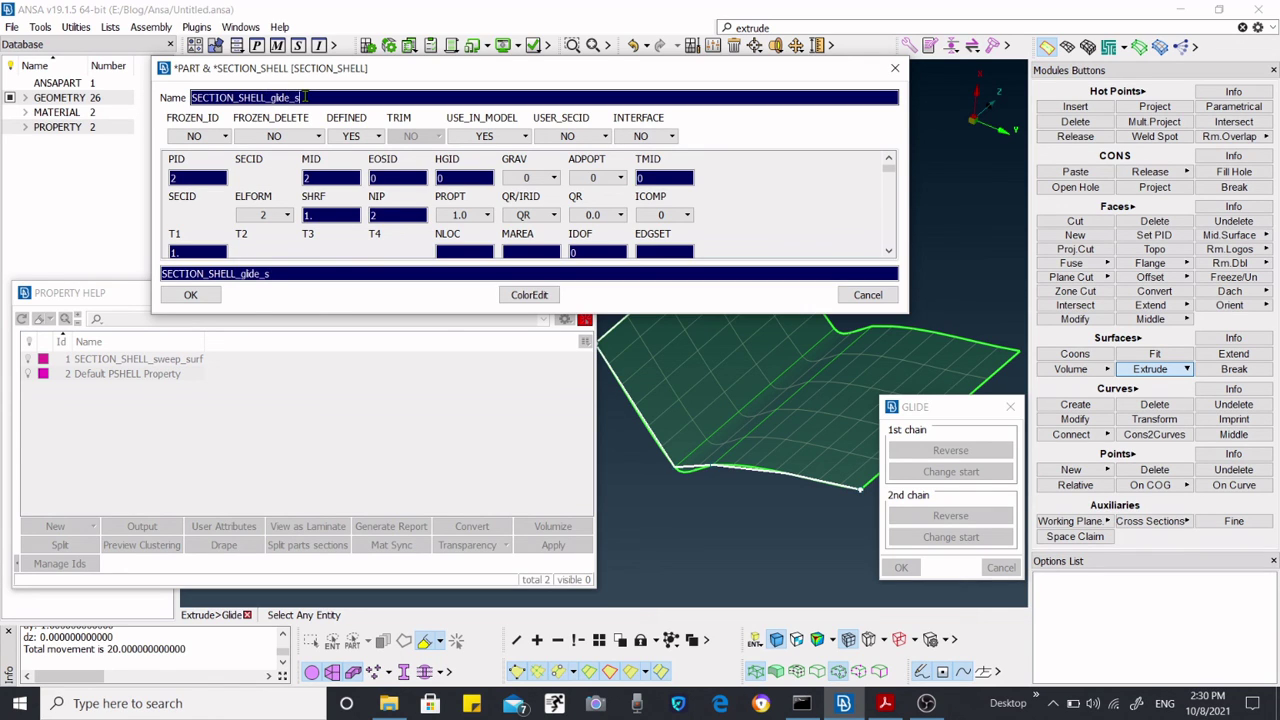
pyautogui.press('Return')
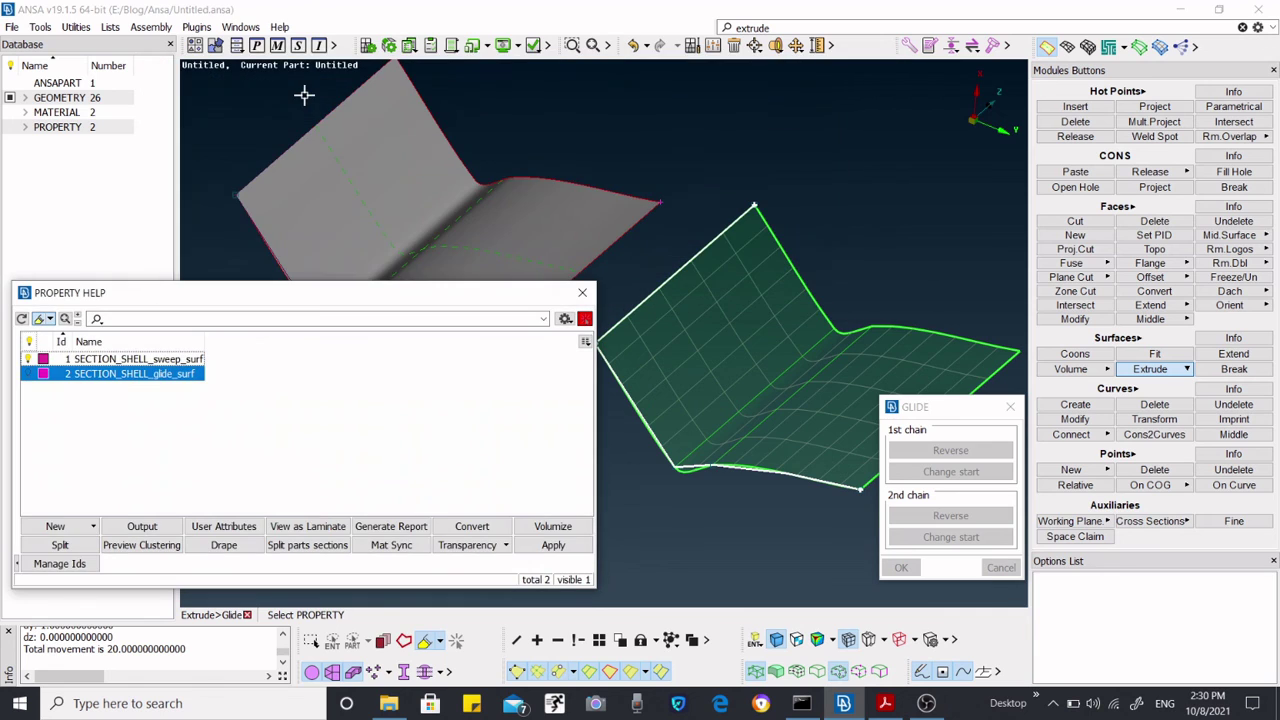
pyautogui.click(98, 383)
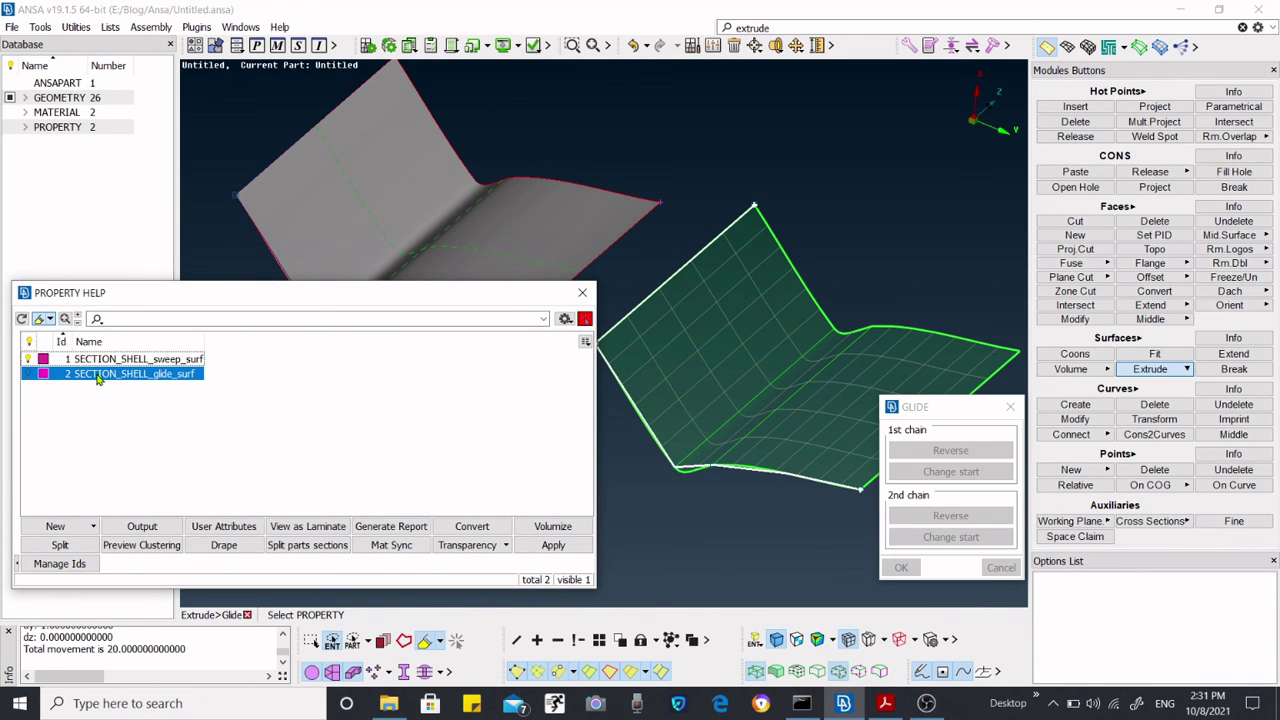
pyautogui.middleClick(98, 376)
# Close the Glide function and compare the glide surface with the sweep surface from several angles.
pyautogui.click(611, 437)
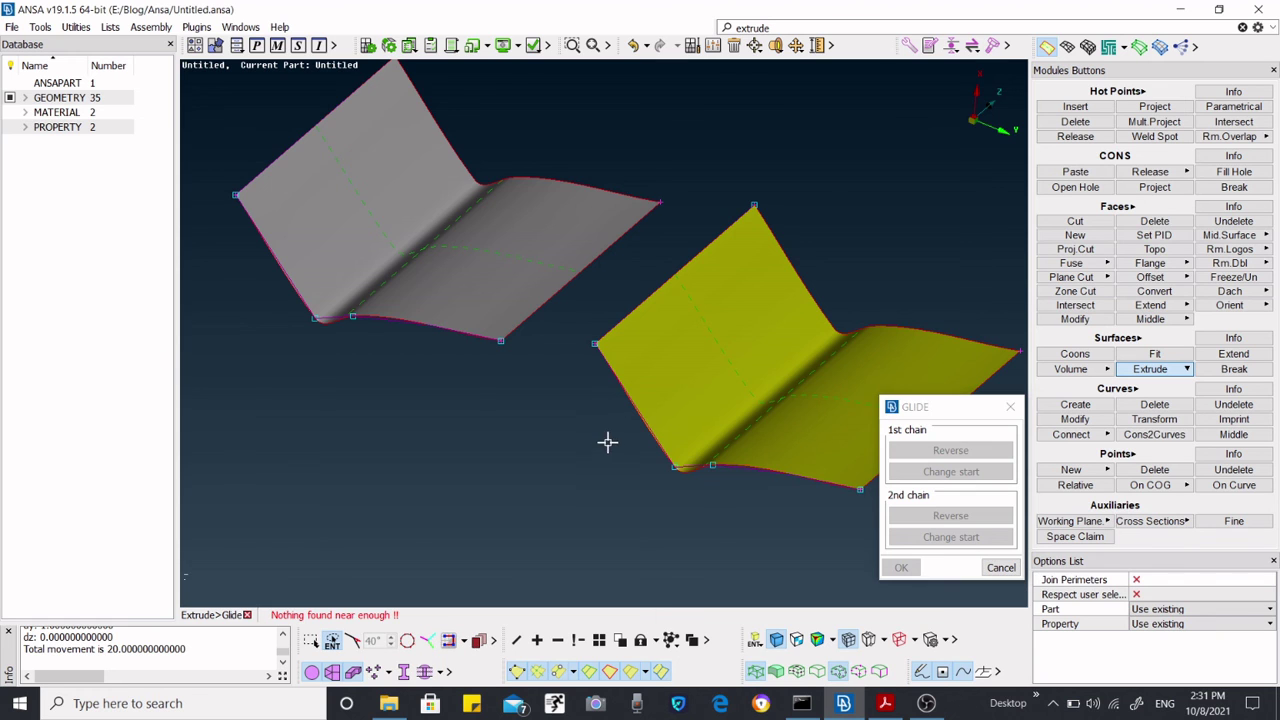
pyautogui.keyDown('ctrl'); pyautogui.moveTo(611, 437); pyautogui.dragTo(671, 467); pyautogui.keyUp('ctrl')
pyautogui.click(1001, 567)
pyautogui.scroll(5, 563, 297)
pyautogui.scroll(-2, 585, 315)
pyautogui.keyDown('ctrl'); pyautogui.moveTo(585, 315); pyautogui.dragTo(603, 277); pyautogui.keyUp('ctrl')
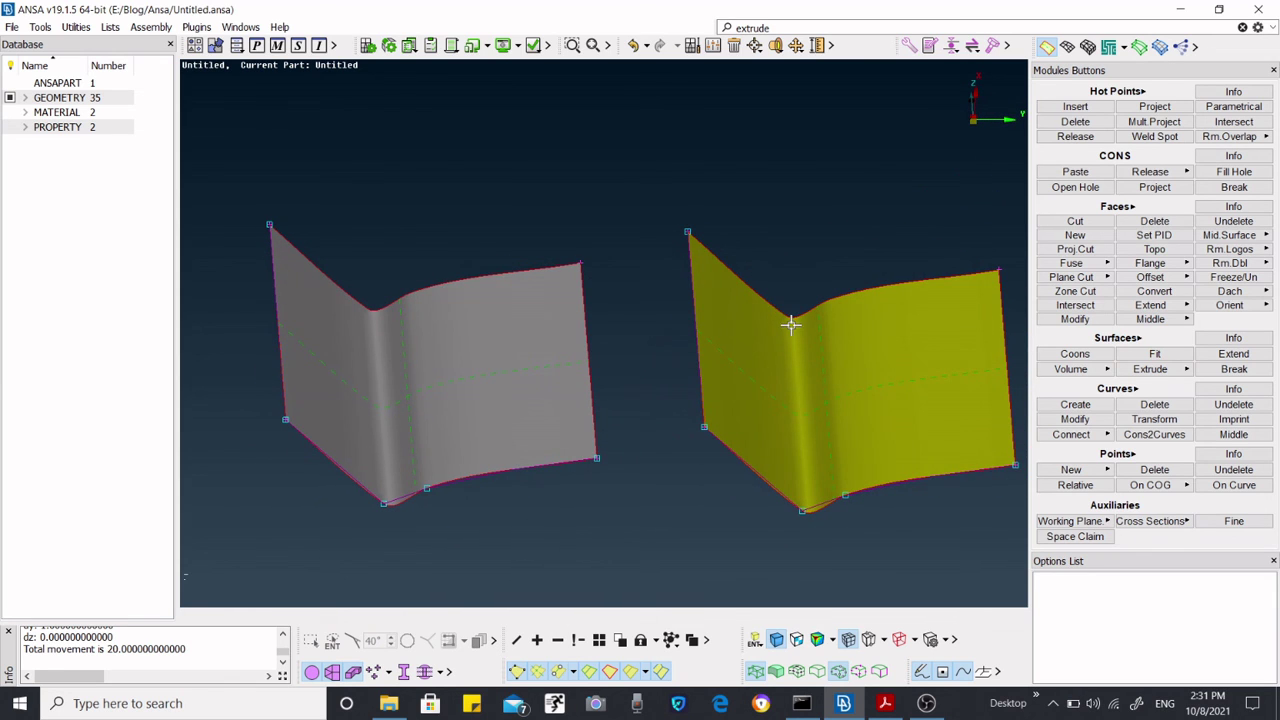